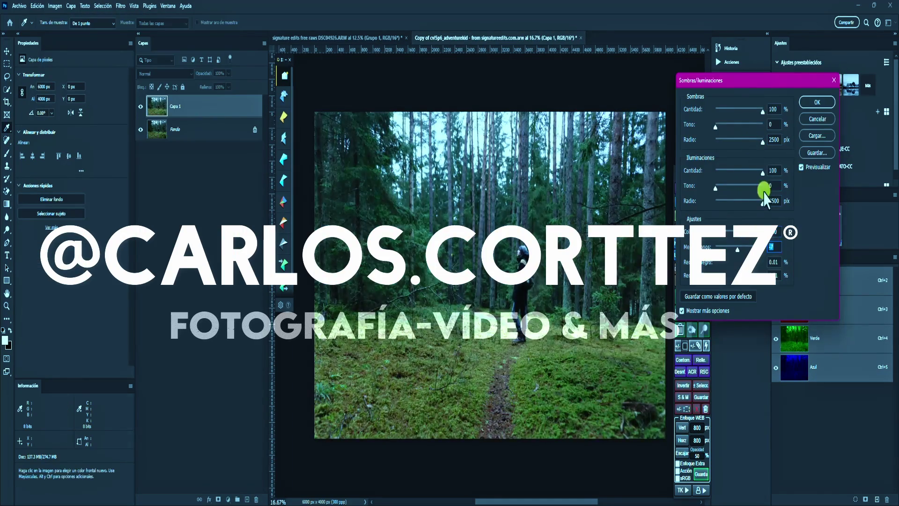
left_click_drag(763, 189, 745, 197)
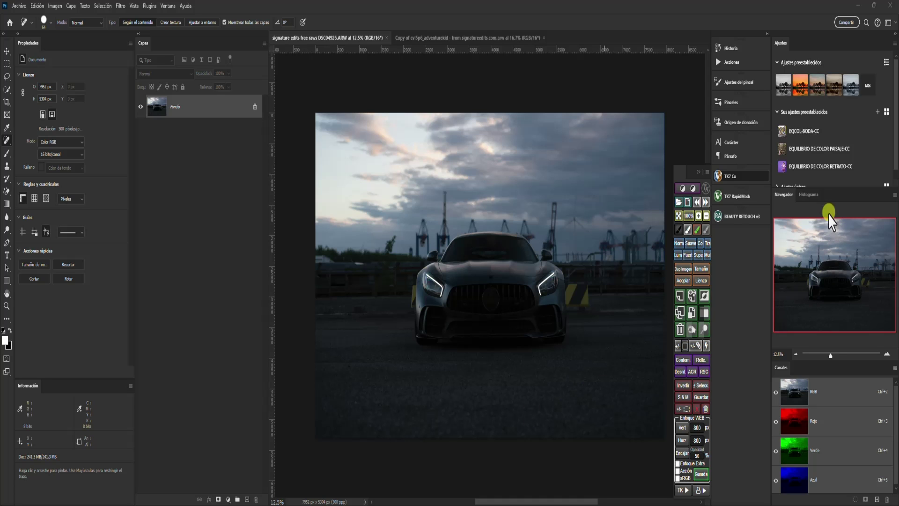
Step: Show the histogram and start the Sombras/iluminaciones adjustment on the car photo
left_click(811, 193)
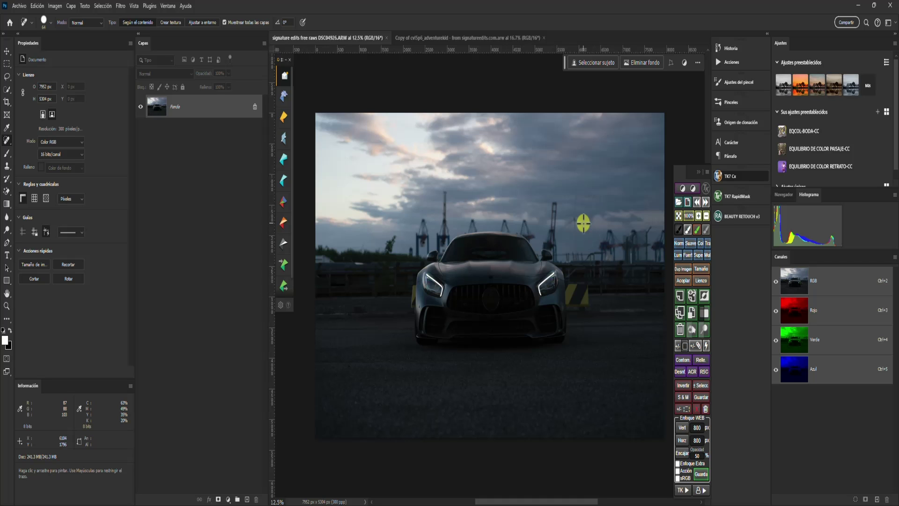
left_click(59, 8)
mouse_move(123, 33)
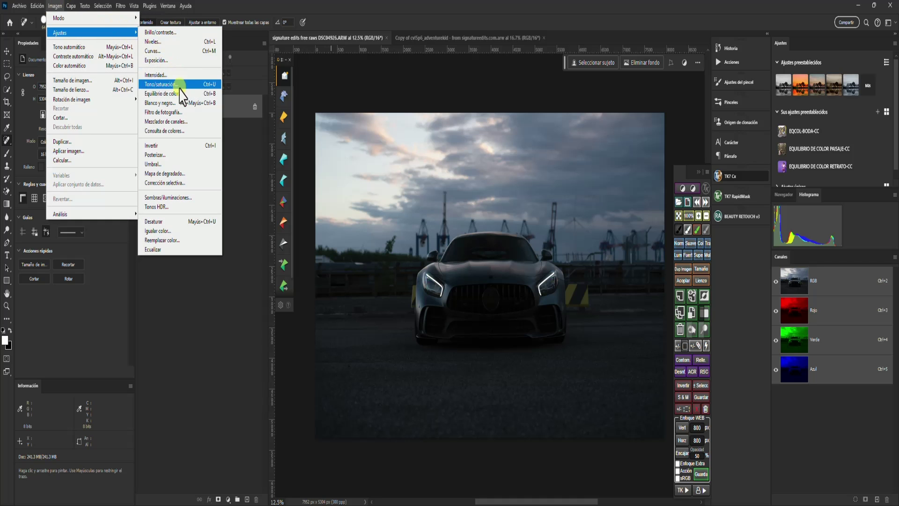
left_click(197, 197)
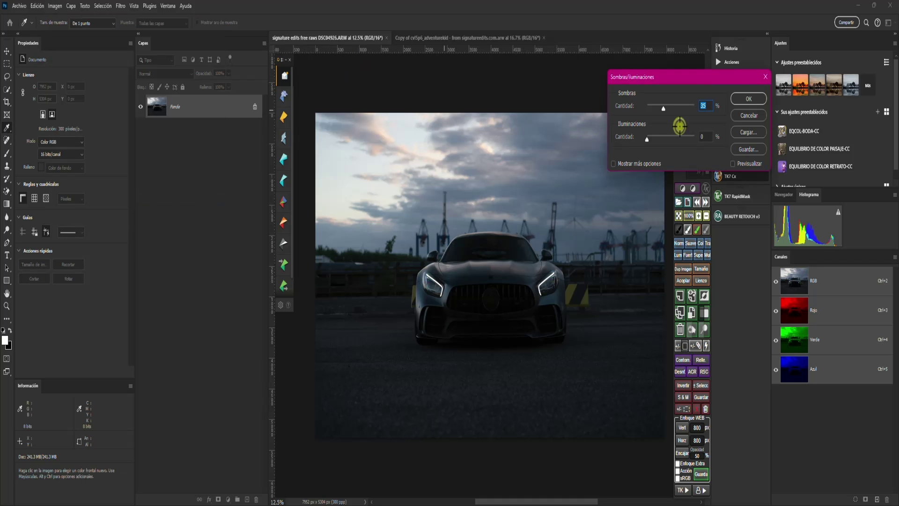
Step: Show all options of the Sombras/iluminaciones dialog and reposition it beside the car
left_click_drag(718, 80, 699, 69)
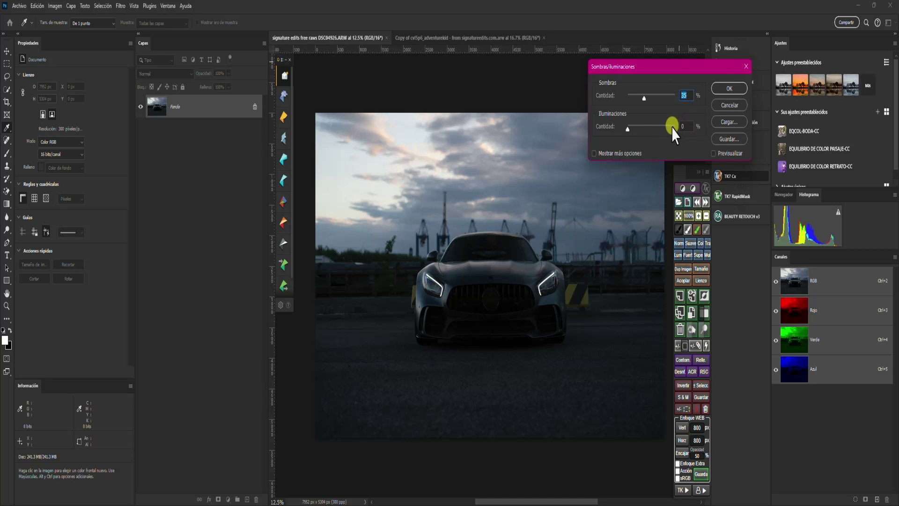
left_click(595, 153)
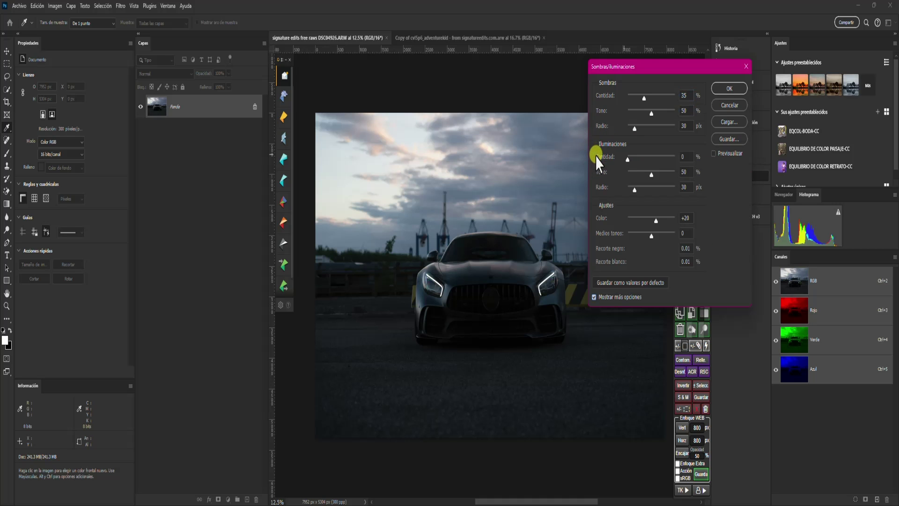
left_click_drag(679, 68, 684, 87)
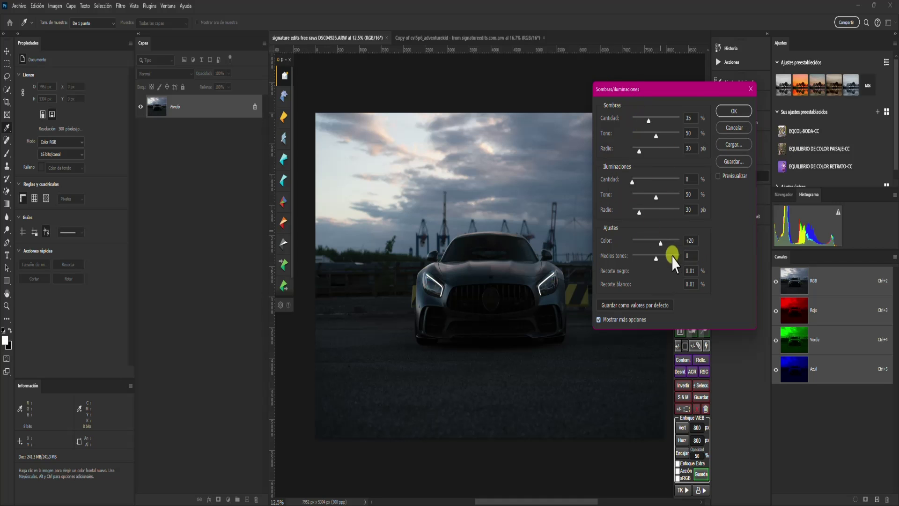
left_click_drag(672, 89, 707, 117)
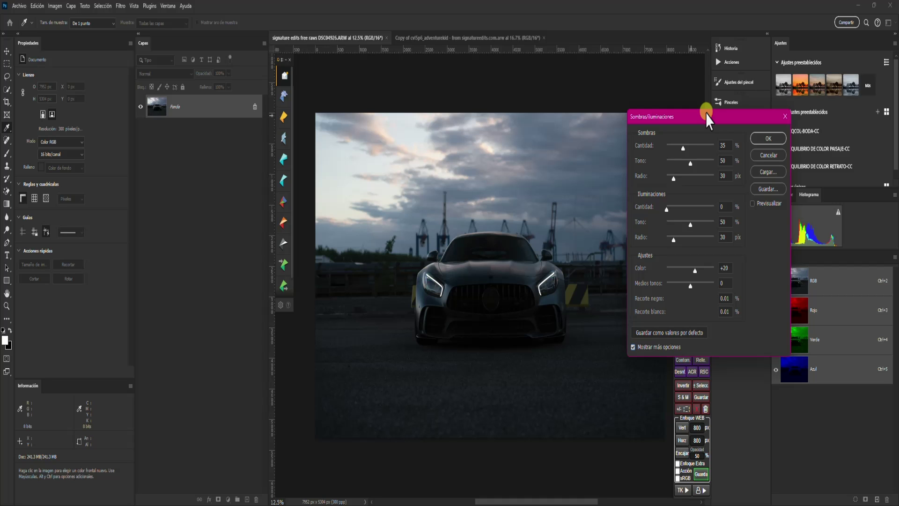
mouse_move(707, 115)
left_mouse_down()
mouse_move(718, 112)
mouse_move(707, 120)
left_mouse_up()
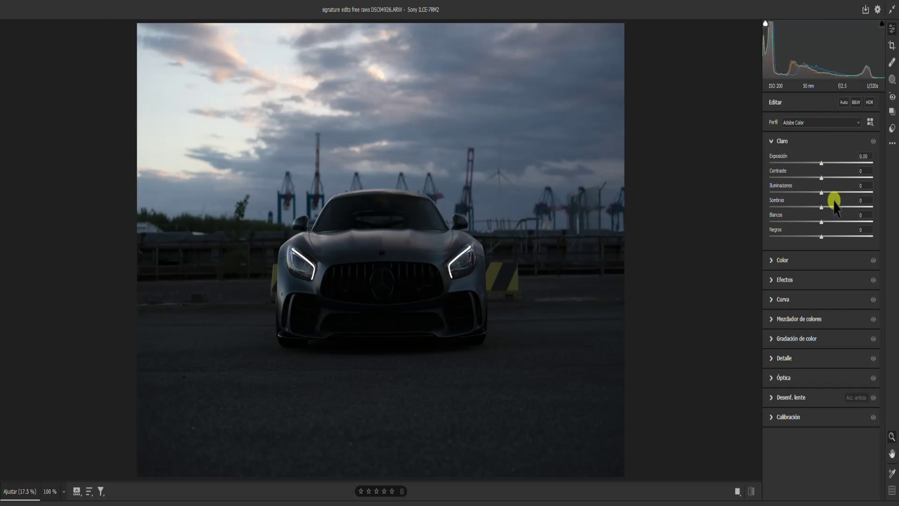
Step: In Camera Raw, set Exposición +0.25, Iluminaciones -55, Sombras +67, Blancos +46 and Negros +29, and compare with the original car photo
left_click_drag(829, 194, 793, 194)
left_click_drag(822, 208, 859, 208)
left_click_drag(822, 237, 855, 207)
left_click_drag(821, 163, 824, 163)
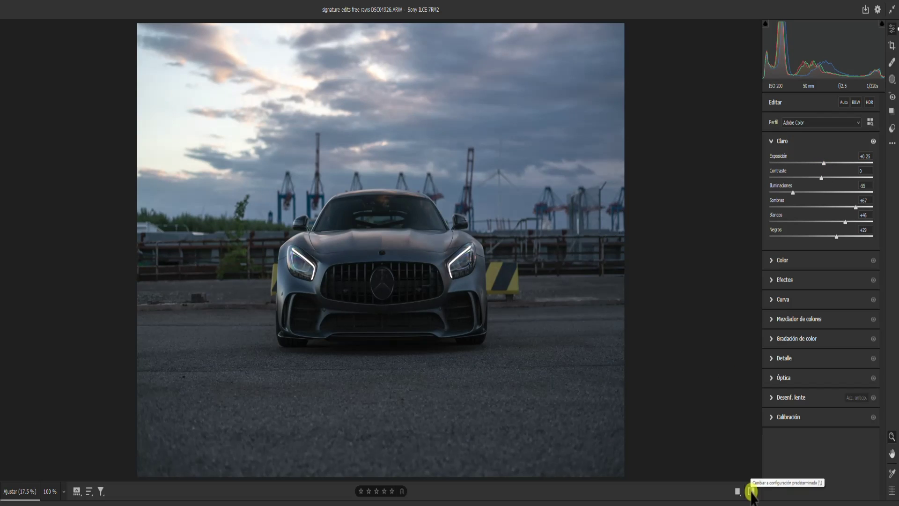
left_click(782, 260)
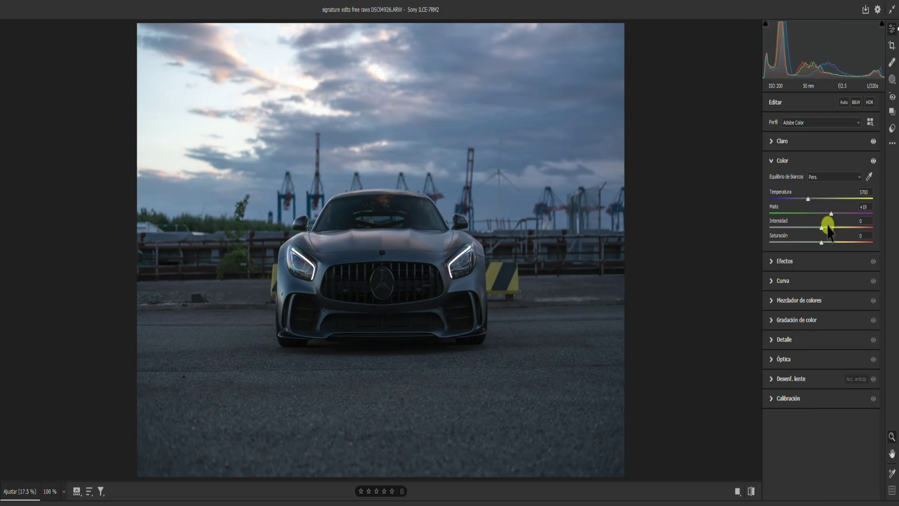
left_click(750, 491)
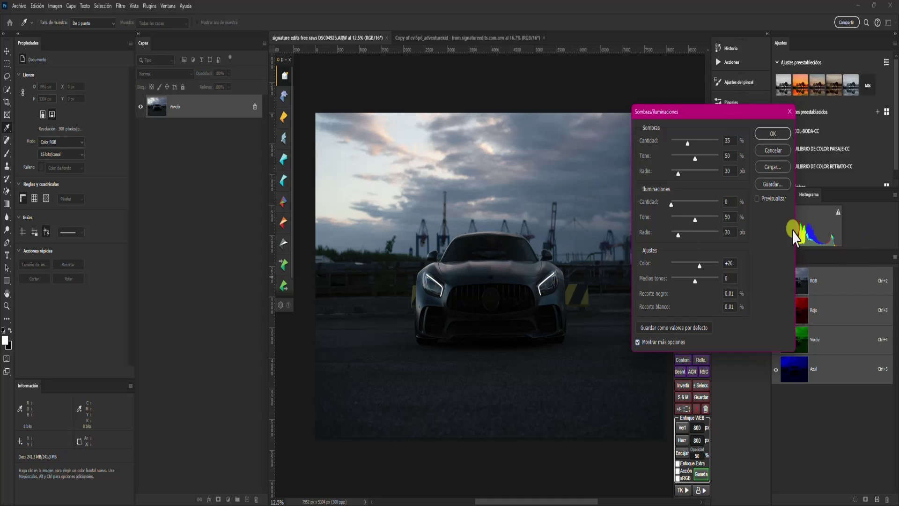
Step: Turn on the preview of the Sombras/iluminaciones correction and compare the car photo with and without it, keeping the dialog clear of the car
left_click_drag(746, 115, 693, 113)
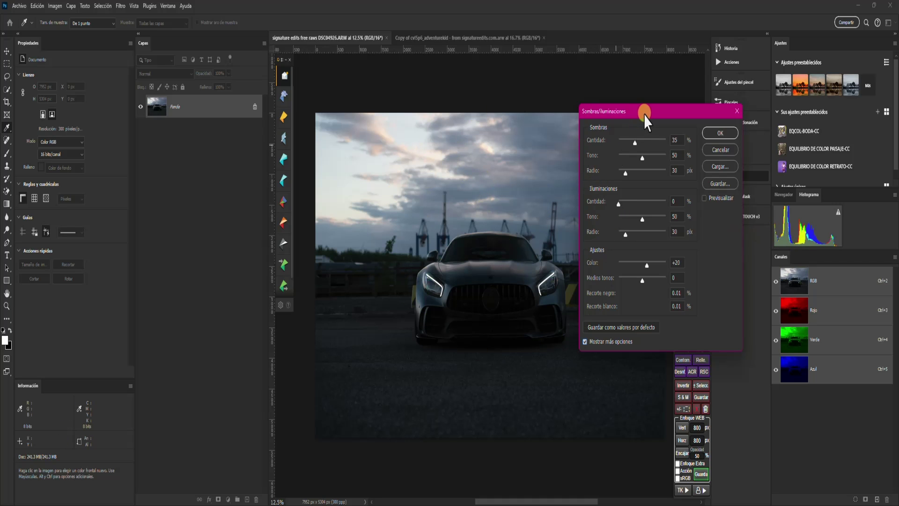
left_click_drag(642, 112, 666, 94)
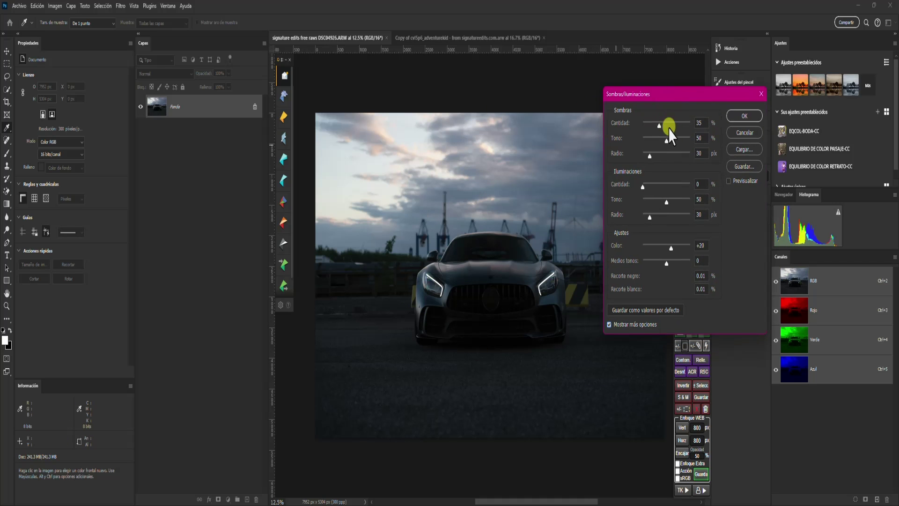
left_click(730, 181)
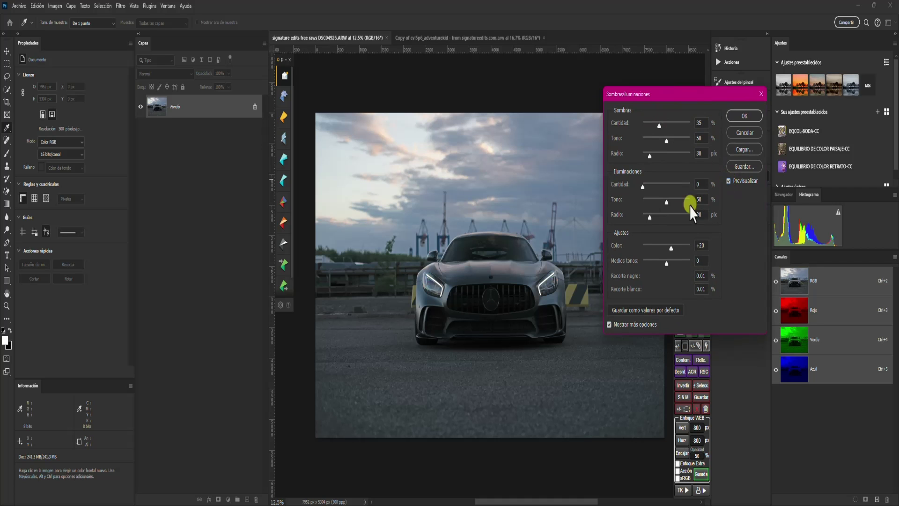
left_click_drag(698, 96, 716, 79)
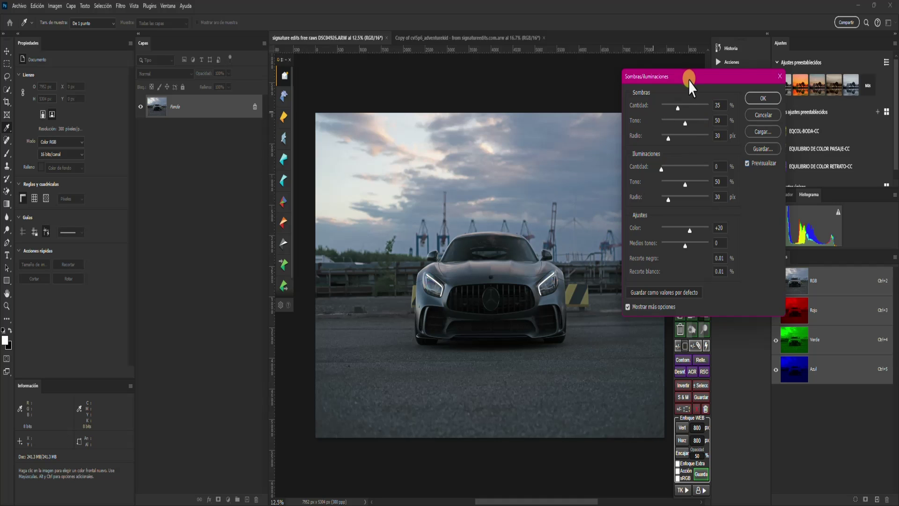
left_click_drag(689, 78, 706, 93)
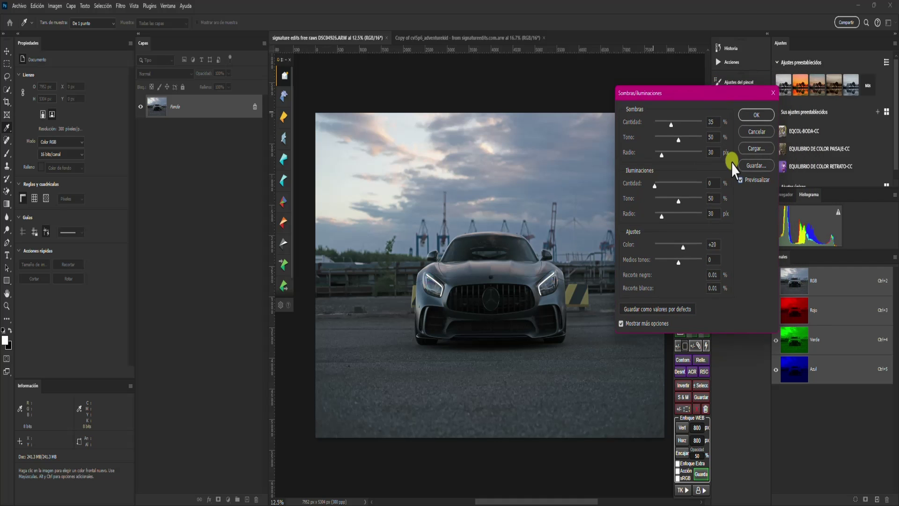
left_click(740, 181)
left_click(740, 181)
left_click_drag(732, 94, 723, 92)
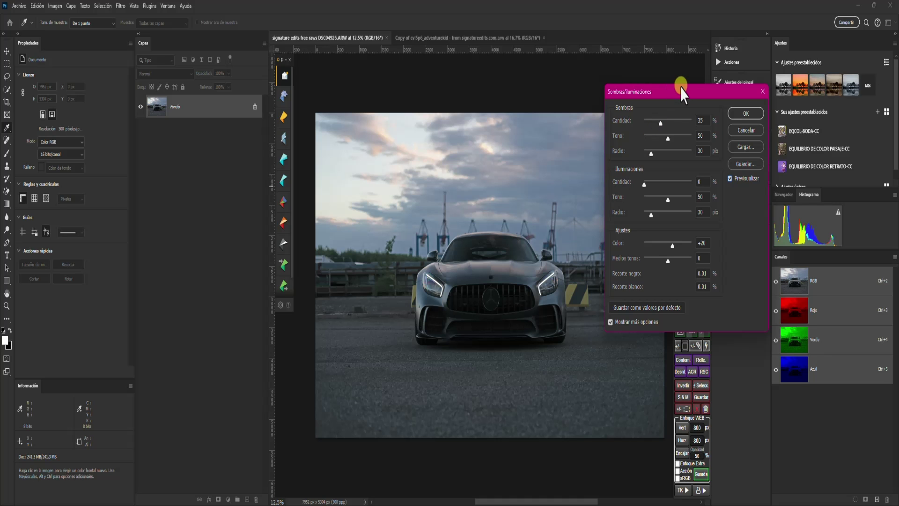
left_click_drag(682, 93, 712, 96)
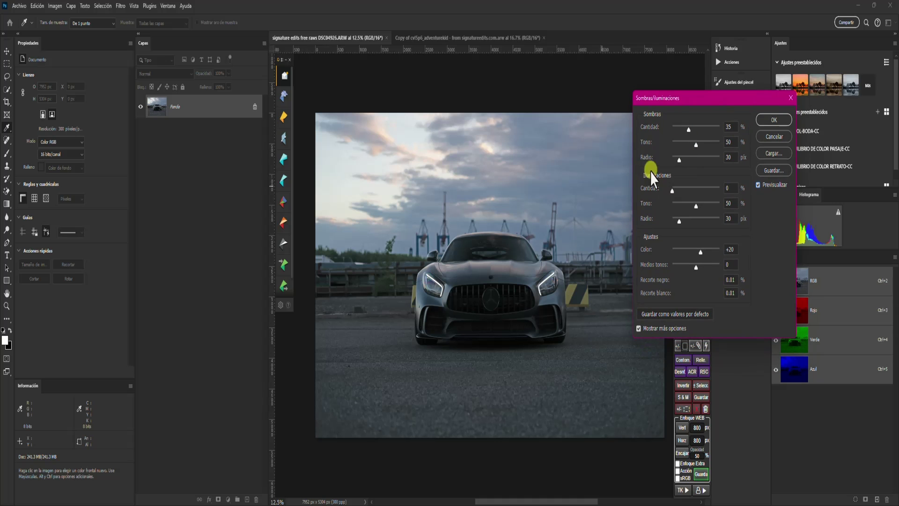
Step: Set Cantidad to 100% and Radio to 2500 px for both Sombras and Iluminaciones, with the Sombras Tono at 0%
left_click_drag(689, 128, 719, 127)
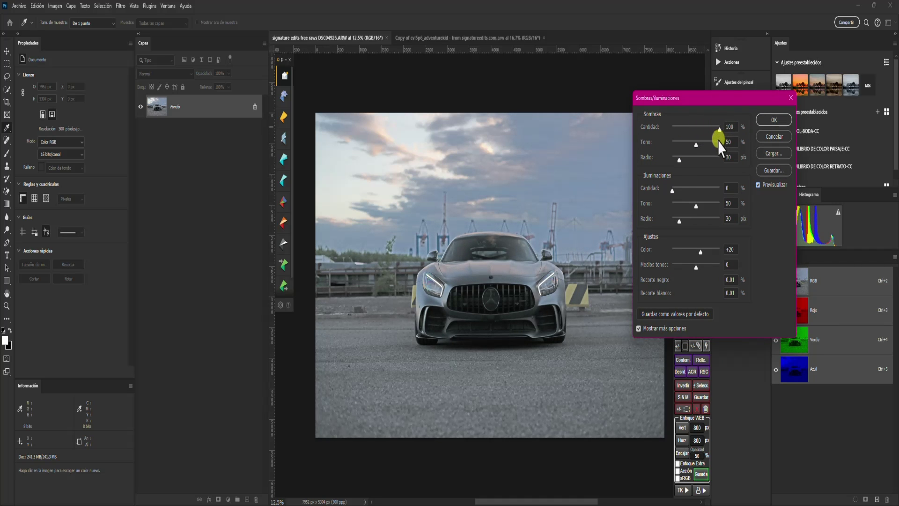
left_click_drag(679, 159, 665, 145)
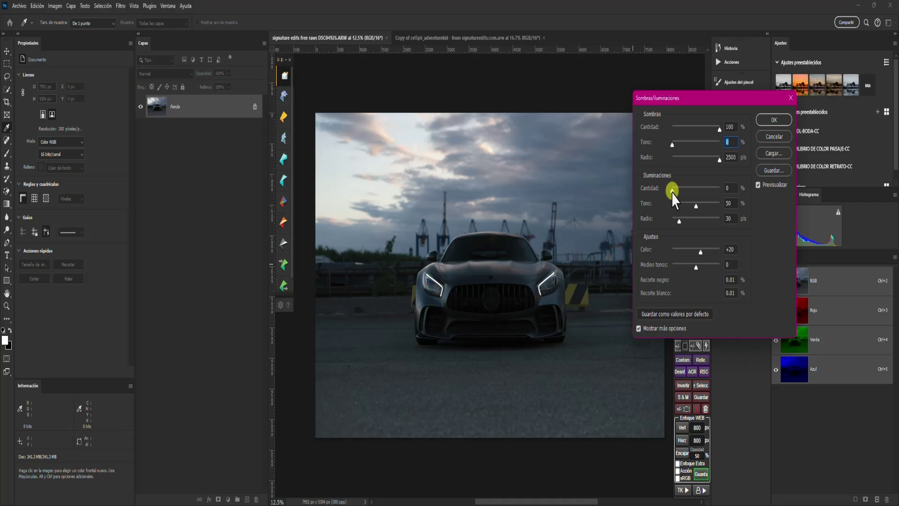
left_click_drag(672, 190, 721, 190)
mouse_move(679, 220)
left_mouse_down()
mouse_move(724, 221)
mouse_move(665, 209)
mouse_move(675, 209)
left_mouse_up()
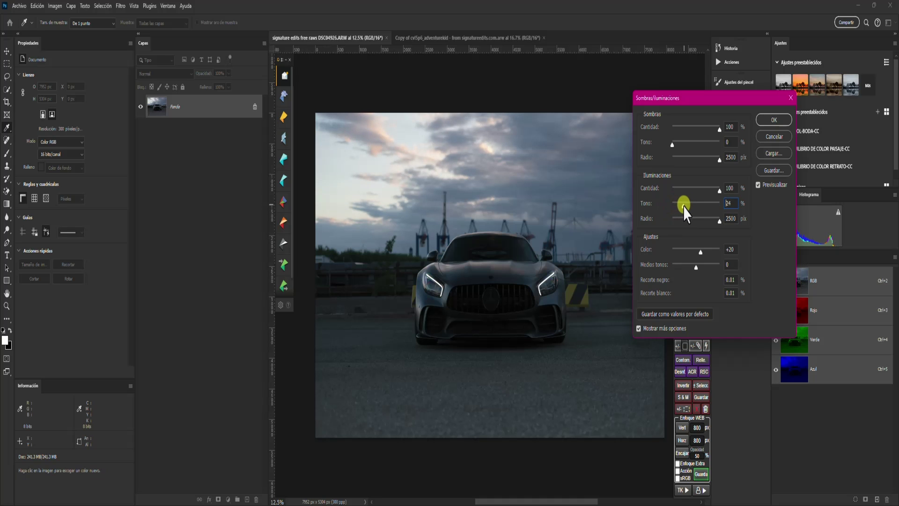
Step: Recover the sky by setting the Iluminaciones Tono to 60%
left_click_drag(689, 210, 707, 213)
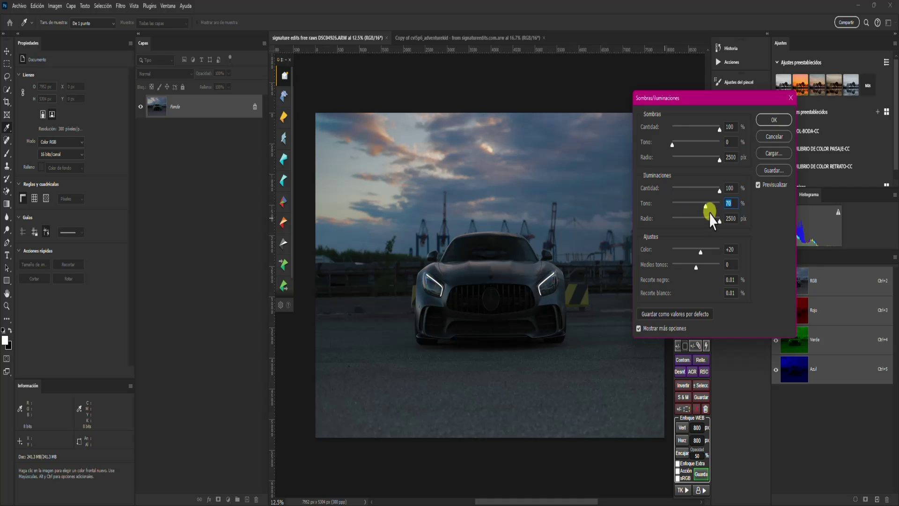
left_click_drag(706, 207, 694, 209)
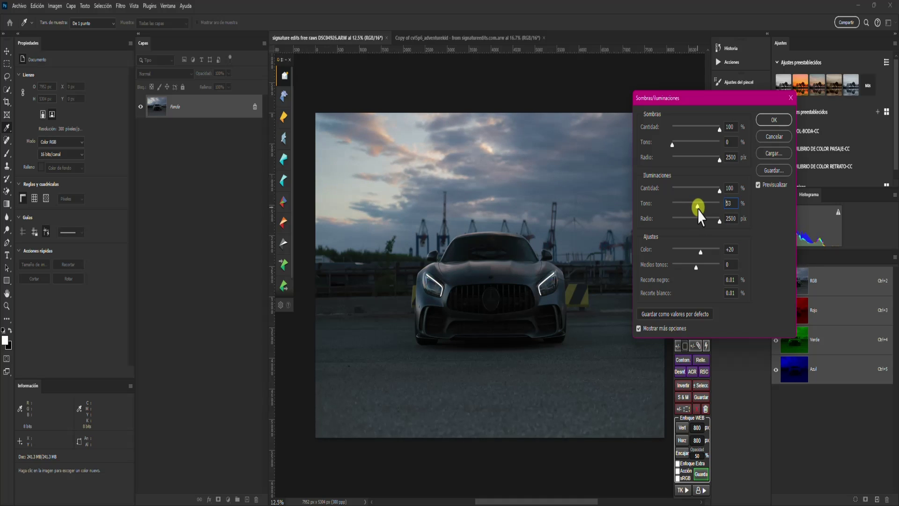
left_click_drag(701, 217, 703, 216)
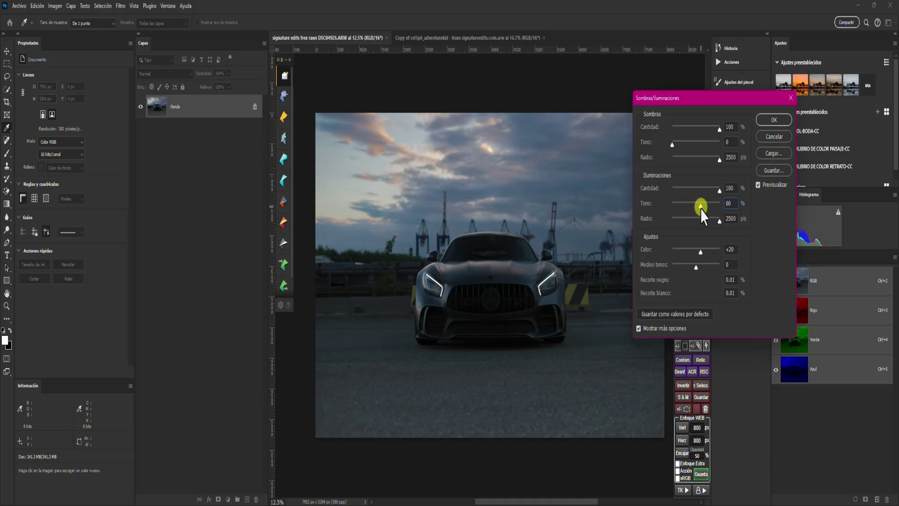
Step: Set the Sombras Tono to 20% and compare the photo with and without the correction
left_click(673, 145)
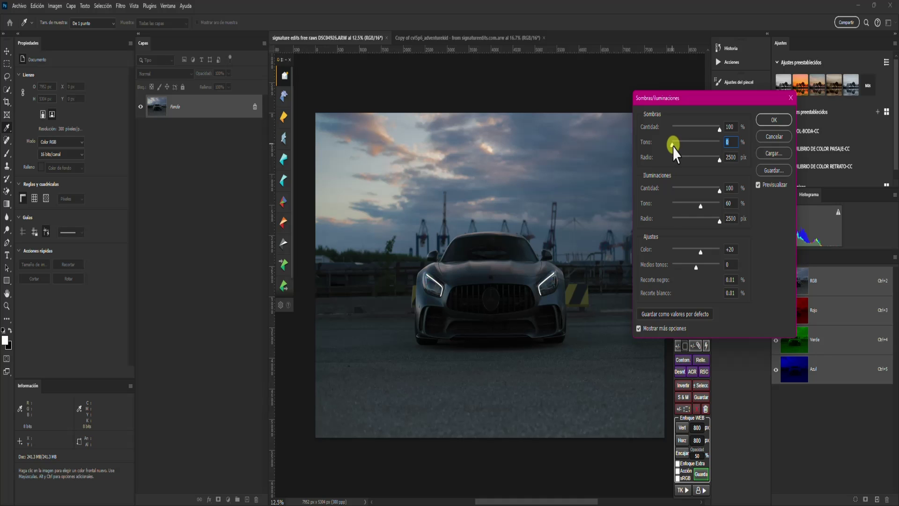
left_click_drag(673, 145, 680, 146)
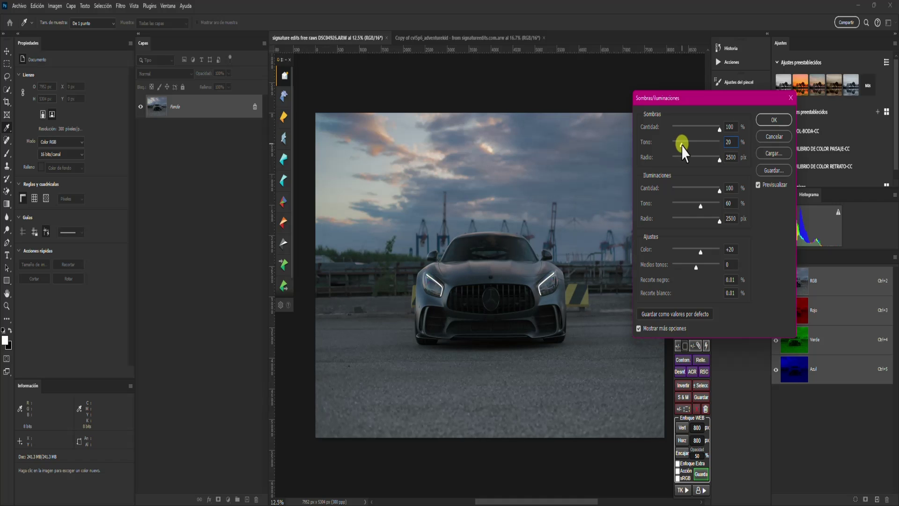
left_click_drag(682, 145, 682, 144)
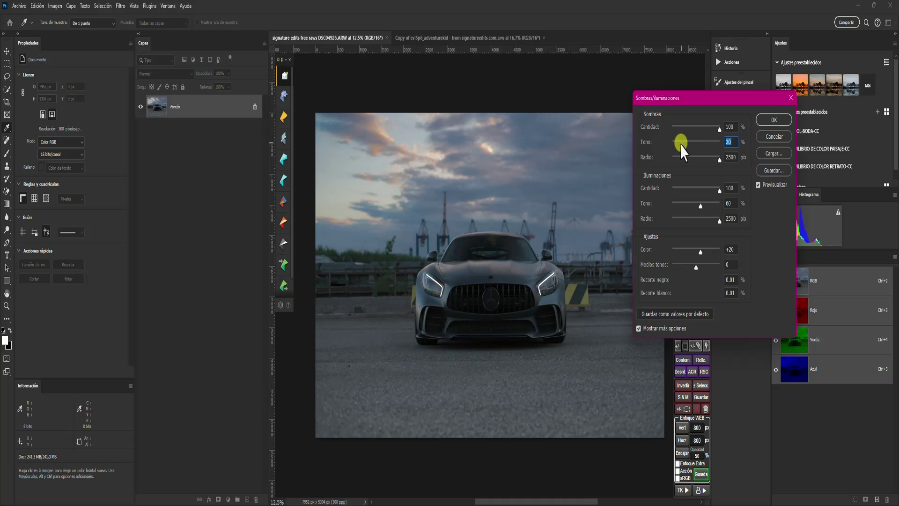
left_click(758, 185)
left_click(758, 185)
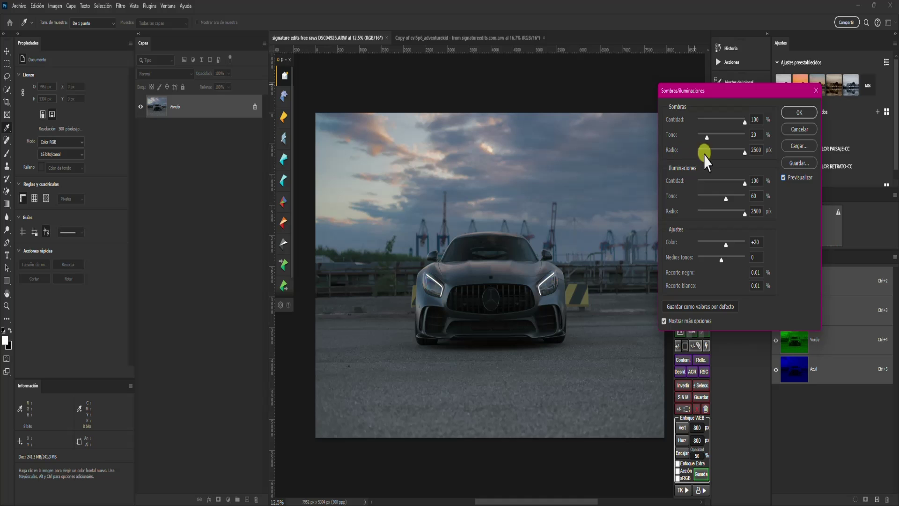
Step: Try a smaller Sombras Radio and return it to 2500 px
mouse_move(745, 150)
left_mouse_down()
mouse_move(717, 152)
mouse_move(735, 153)
left_mouse_up()
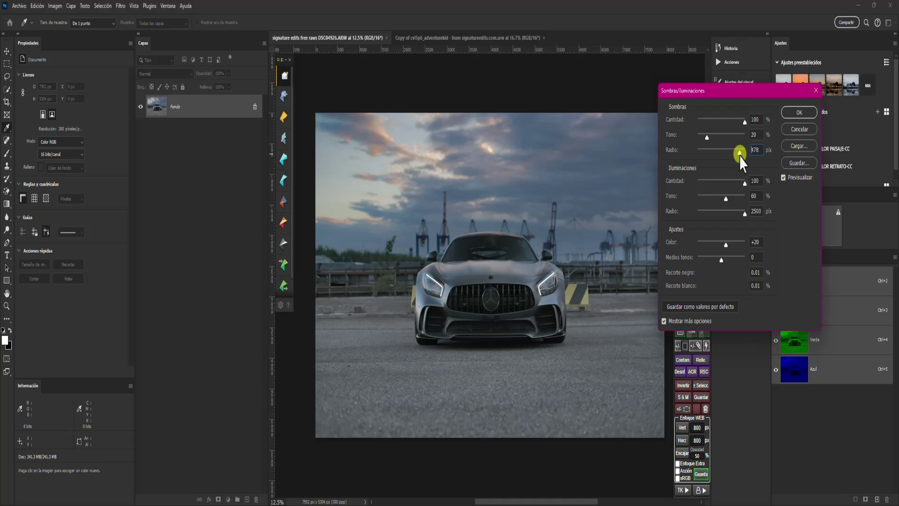
left_click_drag(741, 154, 743, 154)
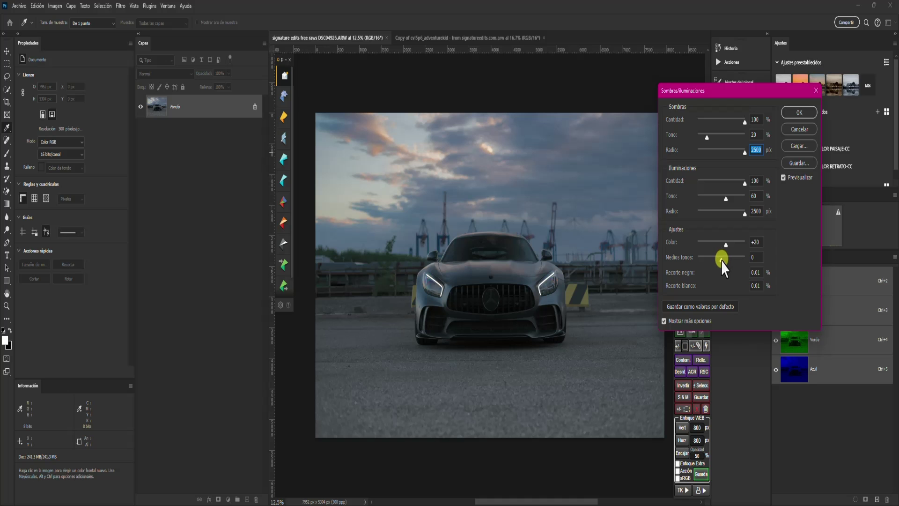
Step: Test a strongly negative Medios tonos value and set Medios tonos to +4
left_click_drag(721, 263, 695, 265)
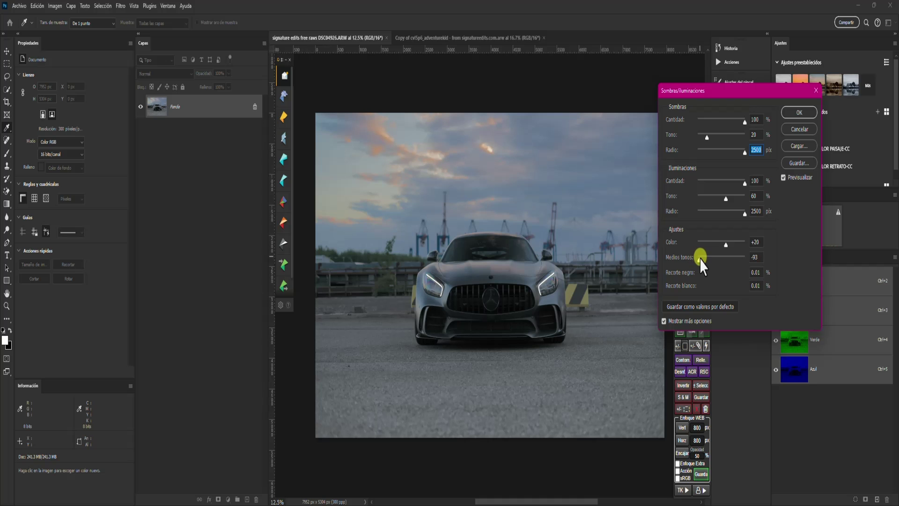
left_click_drag(712, 265, 720, 266)
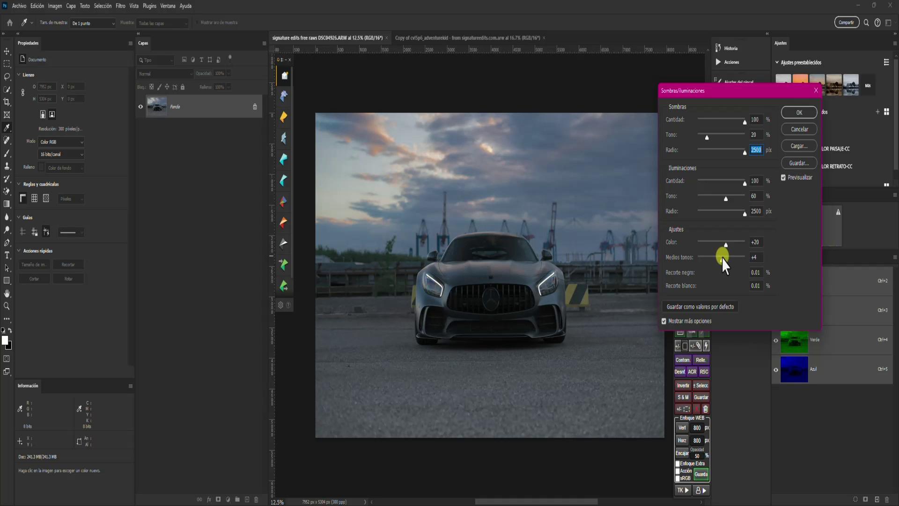
left_click_drag(722, 259, 722, 259)
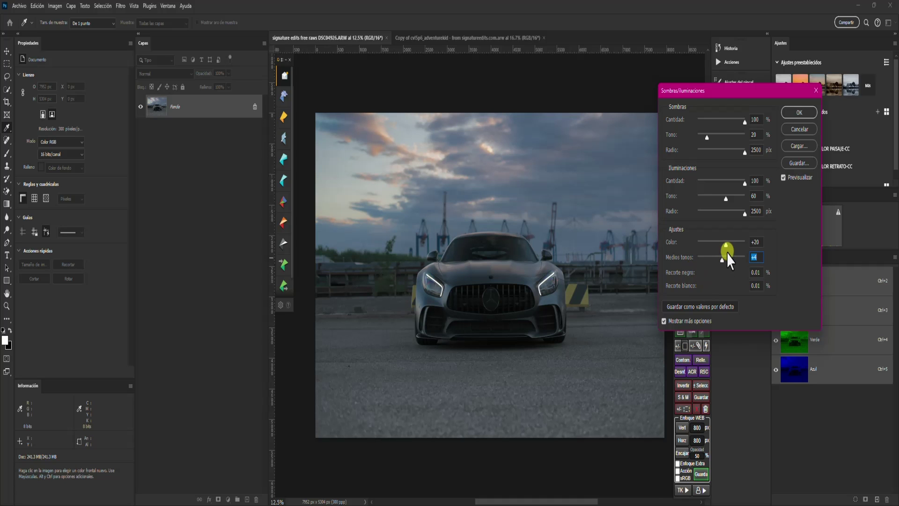
Step: Raise the Color adjustment to +35 and compare the car photo with and without the correction
mouse_move(726, 244)
left_mouse_down()
mouse_move(703, 247)
mouse_move(734, 248)
mouse_move(726, 248)
left_mouse_up()
left_click_drag(728, 244, 731, 244)
left_click_drag(730, 244, 729, 244)
left_click(782, 178)
left_click(781, 177)
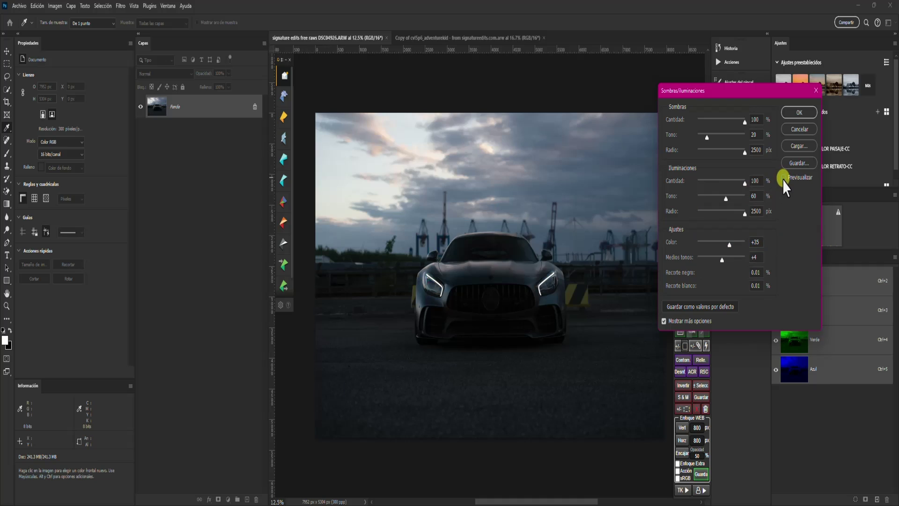
Step: Apply the Sombras/iluminaciones correction directly to the Fondo layer and undo it
left_click(780, 177)
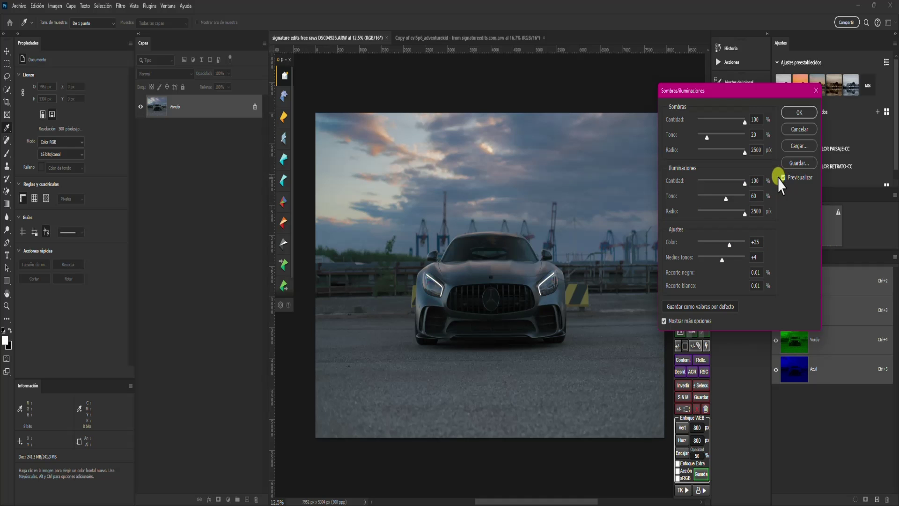
left_click_drag(793, 90, 717, 103)
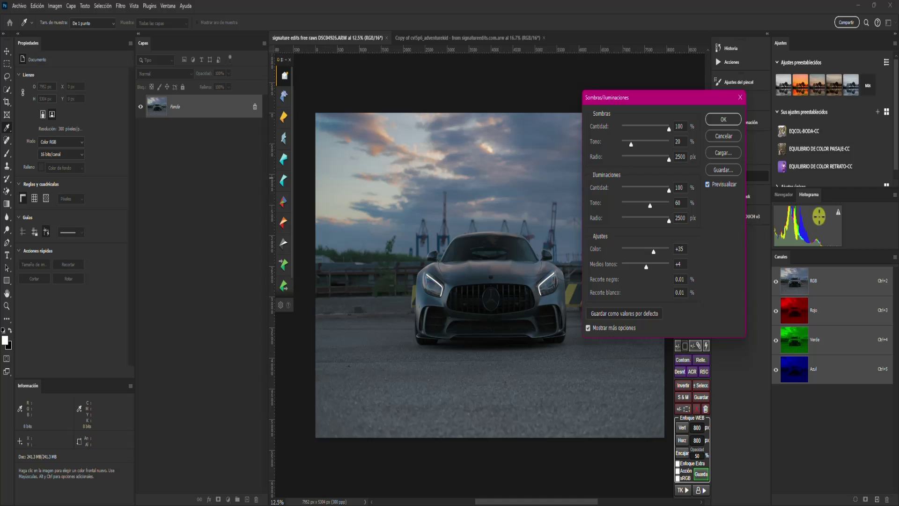
left_click(723, 119)
key("j")
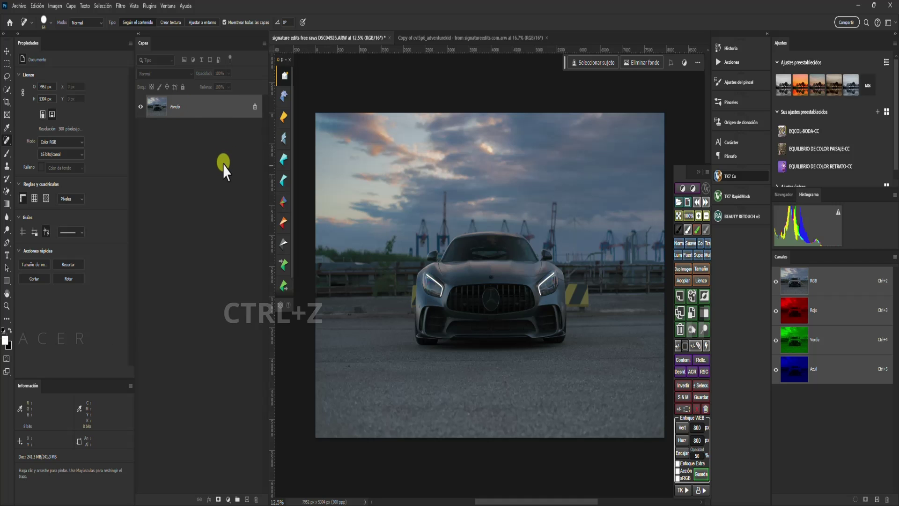
key("ctrl+z")
key("ctrl+z")
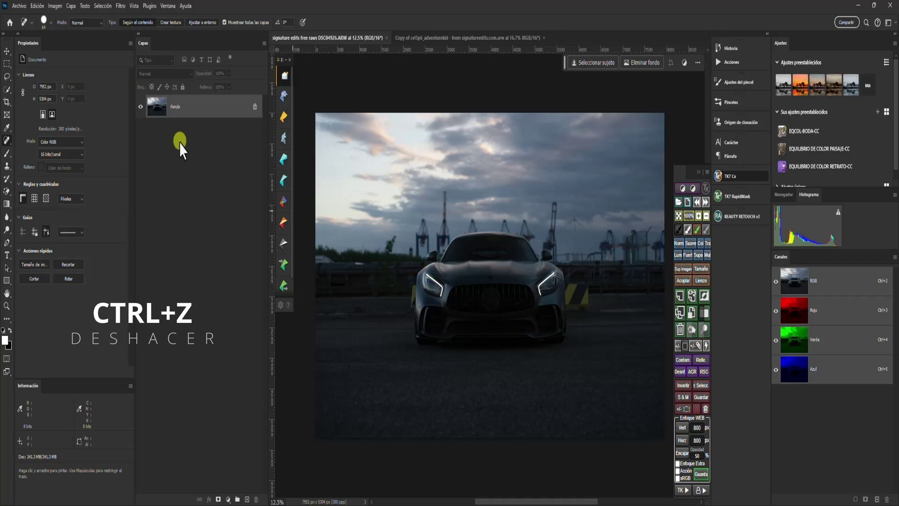
Step: Duplicate the Fondo layer and open the Sombras/iluminaciones adjustment on the copy
key("ctrl+j")
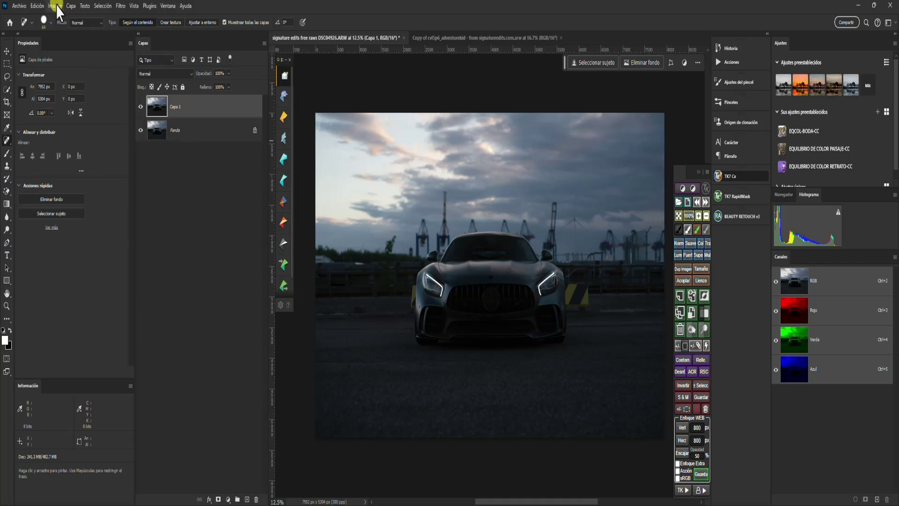
left_click(56, 7)
mouse_move(127, 32)
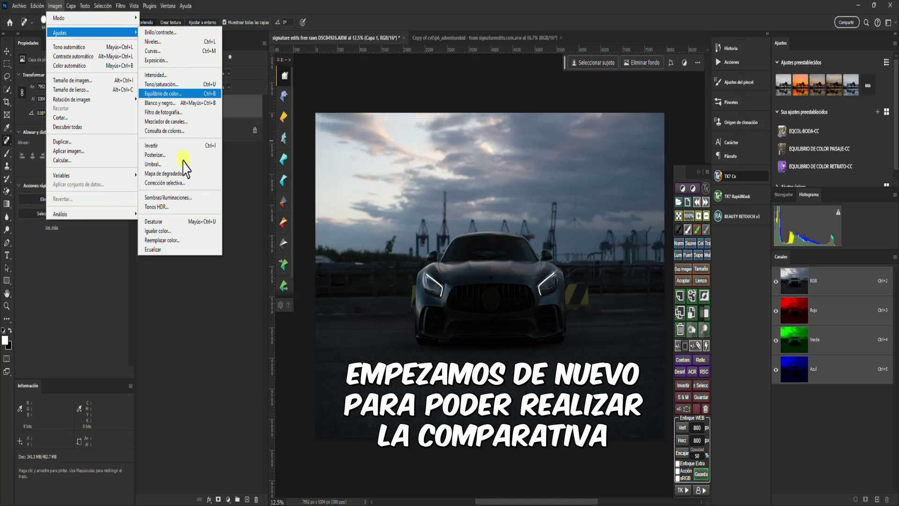
left_click(191, 199)
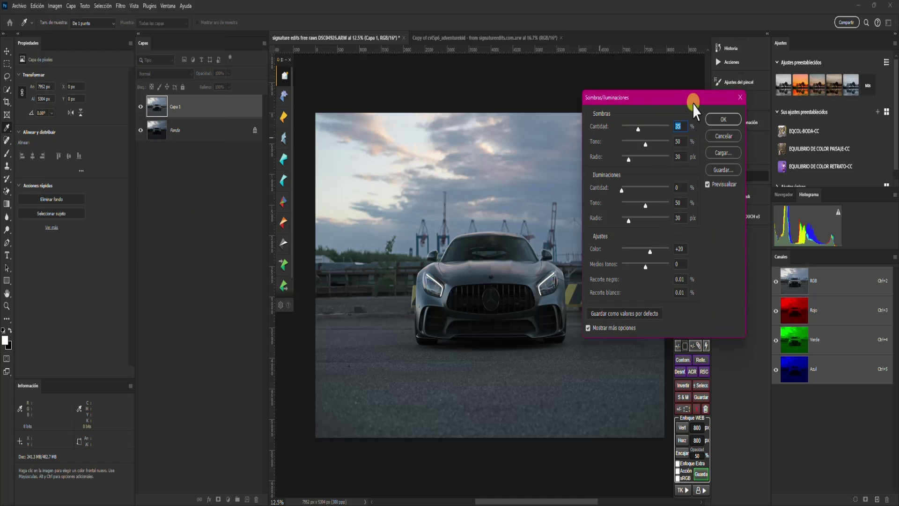
left_click_drag(688, 97, 704, 93)
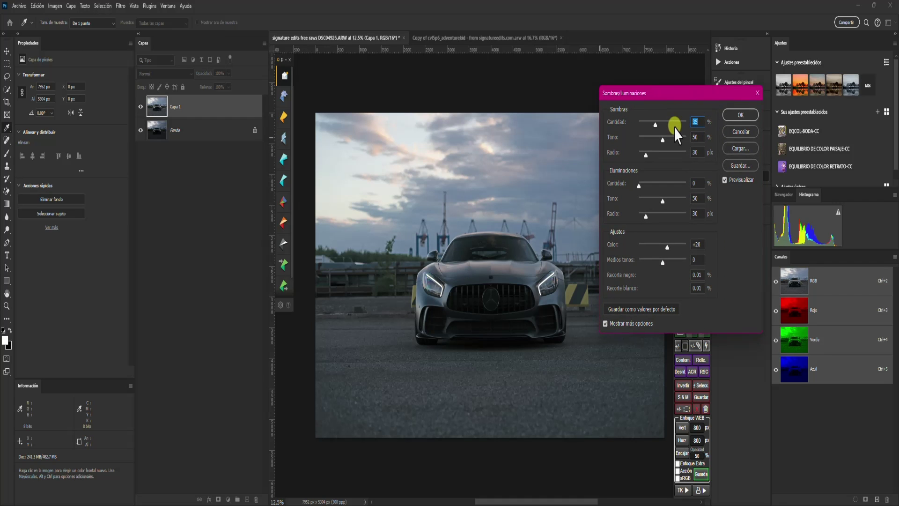
Step: Set Sombras to Cantidad 100%, Tono 20%, Radio 2500 px and Iluminaciones to Cantidad 100%, Tono 60%, Radio 2500 px
left_click_drag(655, 124, 692, 125)
mouse_move(645, 154)
left_mouse_down()
mouse_move(688, 153)
mouse_move(647, 139)
left_mouse_up()
left_click_drag(638, 186, 700, 207)
left_click_drag(646, 216, 710, 224)
left_click_drag(662, 201, 668, 203)
Step: Set the Color adjustment to +35 and Medios tonos to +4
left_click_drag(667, 246, 670, 246)
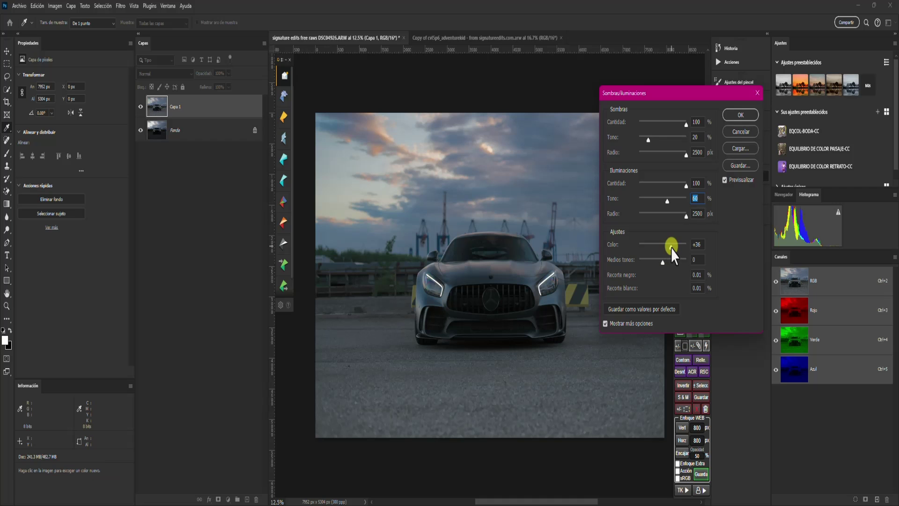
left_click_drag(671, 247, 670, 247)
mouse_move(662, 260)
left_mouse_down()
mouse_move(654, 261)
mouse_move(663, 260)
left_mouse_up()
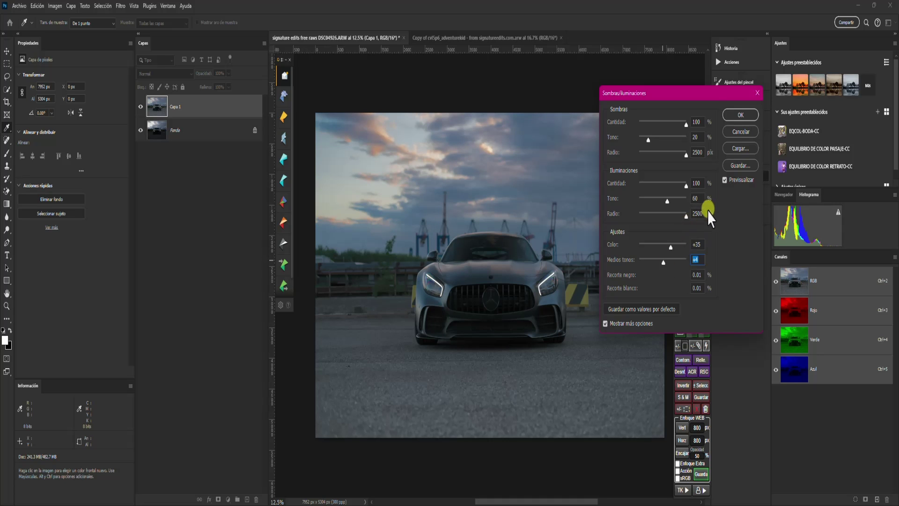
Step: Try 0.09% for Recorte negro and Recorte blanco and return both to 0.01%
left_click_drag(701, 294, 723, 312)
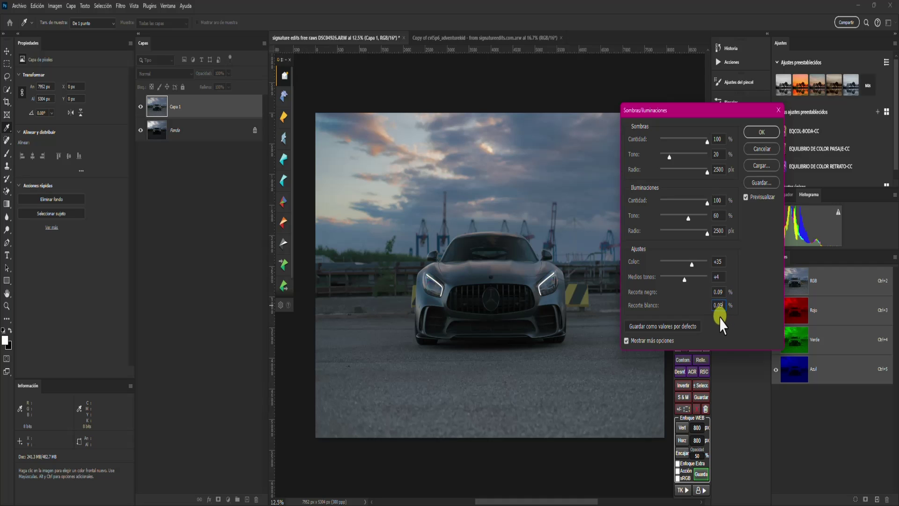
left_click(717, 293)
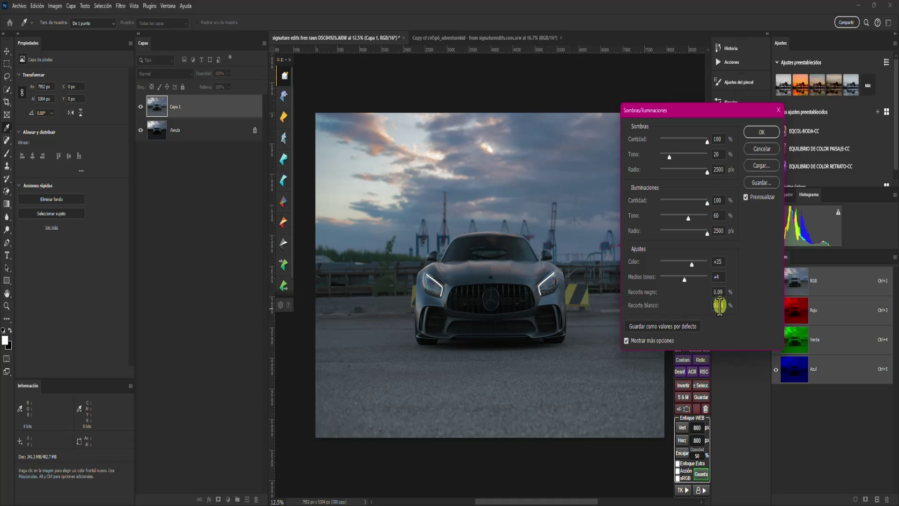
key("BackSpace")
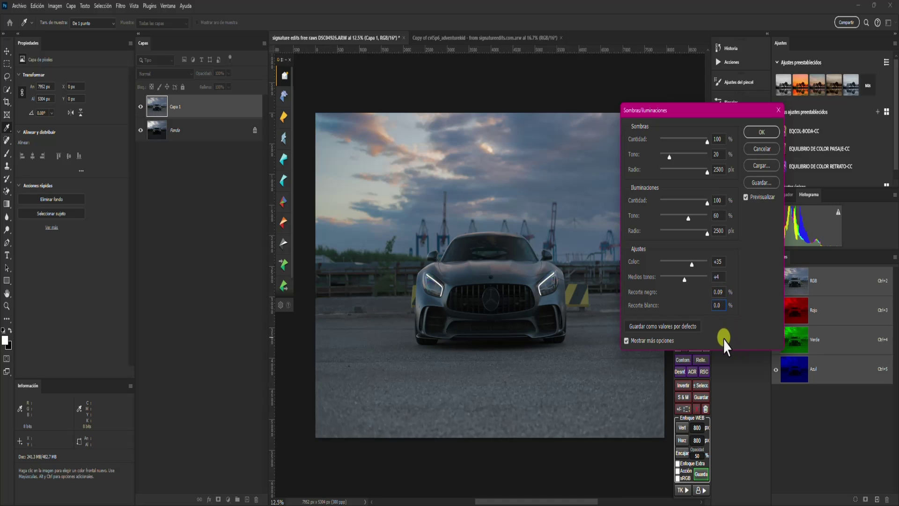
type("1")
left_click_drag(728, 113, 729, 144)
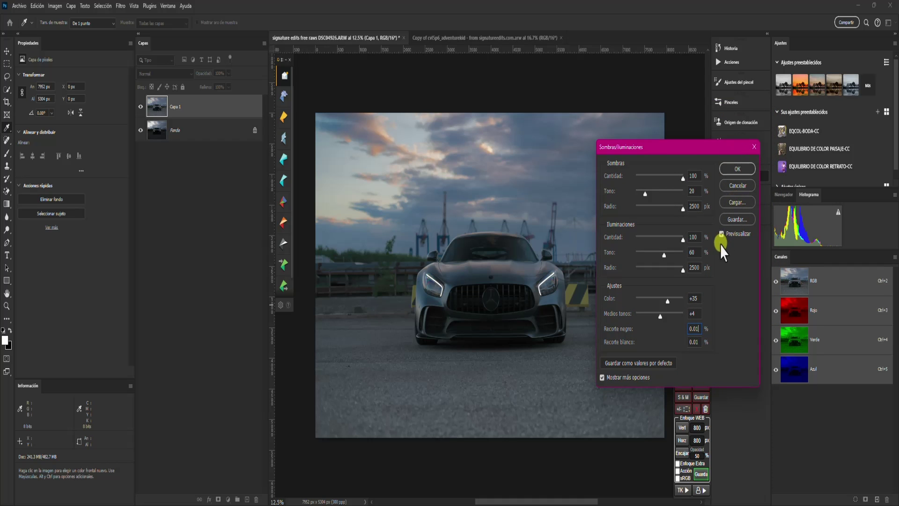
Step: Save the Sombras/iluminaciones settings to the desktop (Escritorio) as a preset named AJUSTE DE SEI-CC
left_click(736, 219)
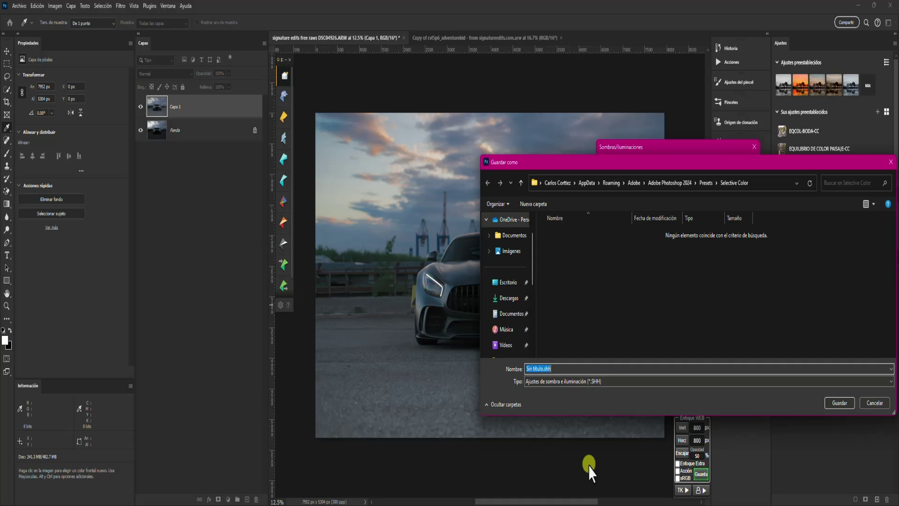
type("AJUSTE DE SEI-CC")
mouse_move(533, 262)
left_mouse_down()
mouse_move(533, 253)
mouse_move(531, 268)
left_mouse_up()
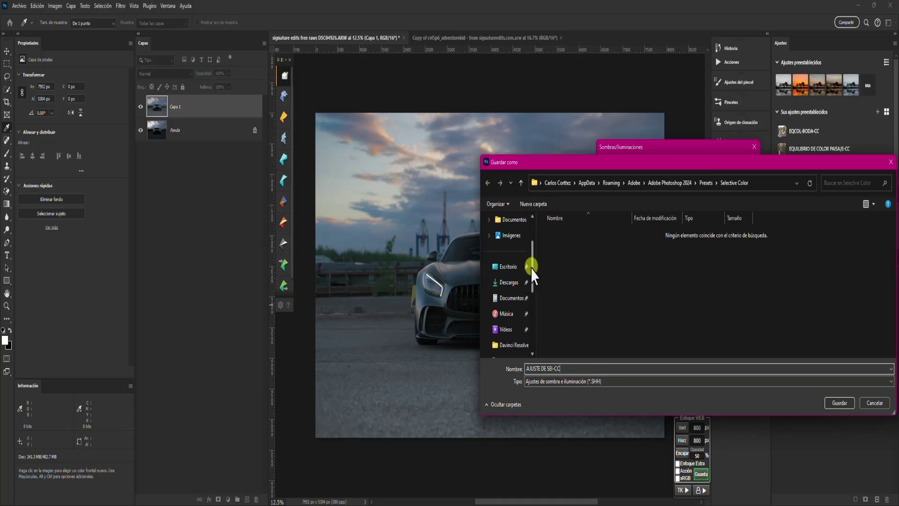
left_click(515, 266)
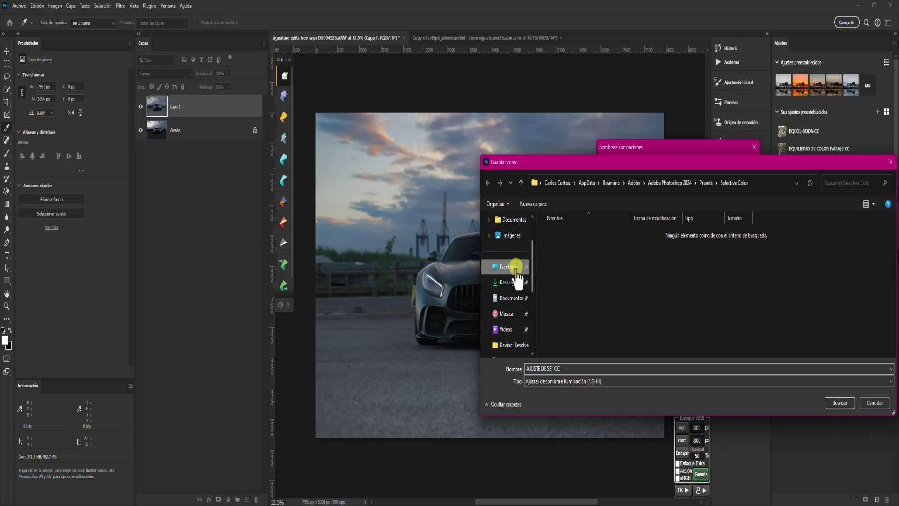
left_click(845, 403)
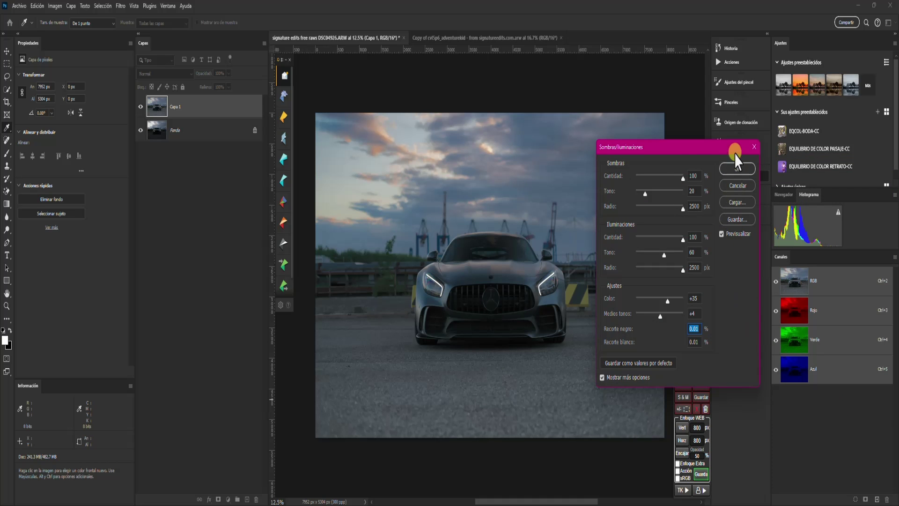
Step: Apply the Sombras/iluminaciones correction to Capa 1
left_click_drag(735, 149, 720, 151)
left_click(721, 169)
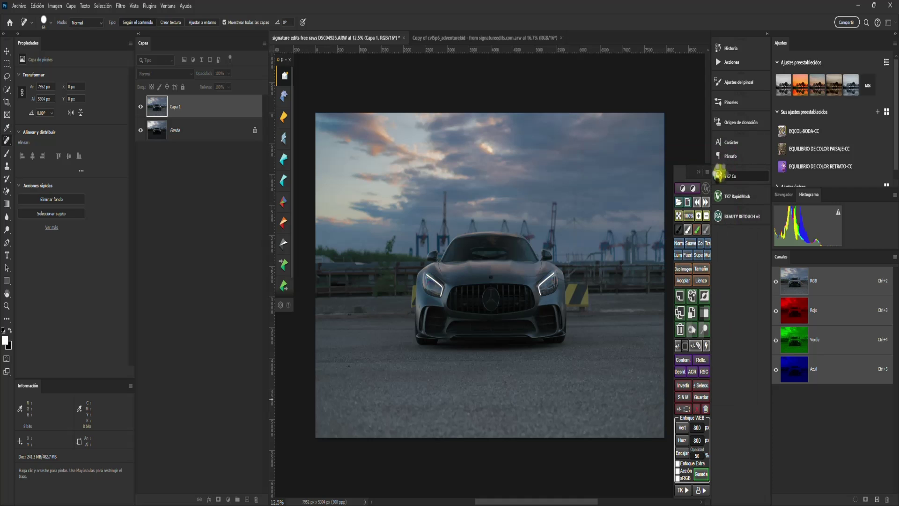
left_click(693, 188)
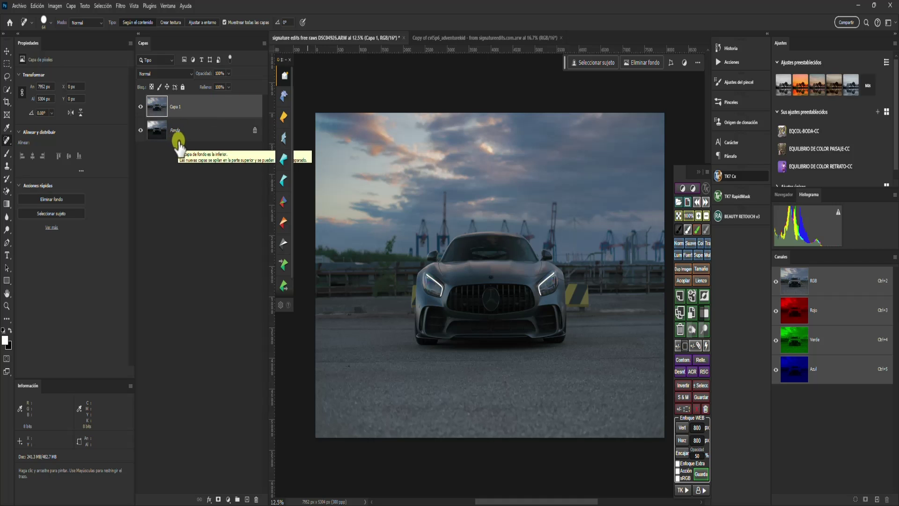
Step: Add a Tono/saturación adjustment layer with Tono -17 and Saturación +3
left_click(228, 499)
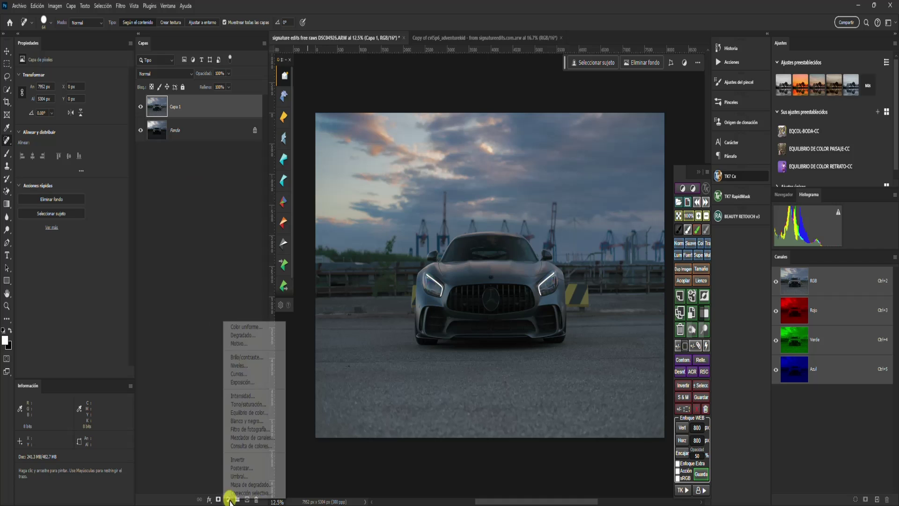
left_click(243, 404)
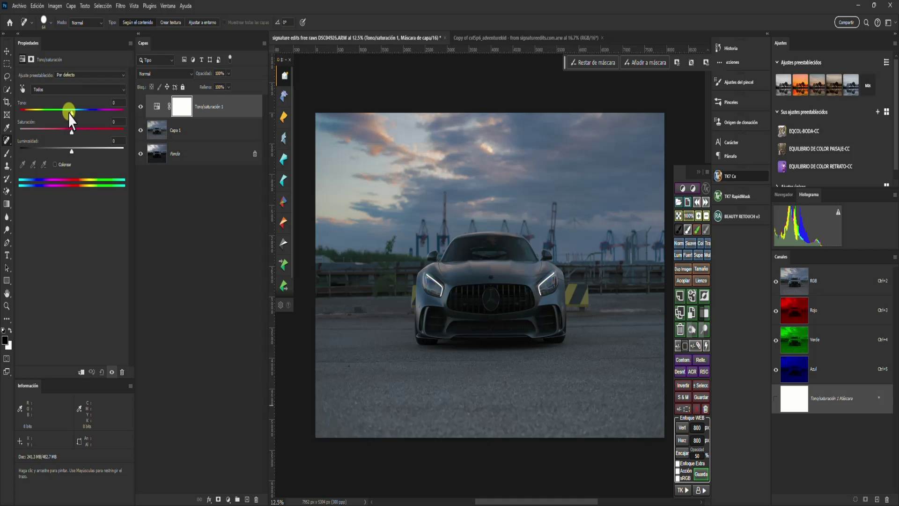
left_click_drag(71, 113, 71, 113)
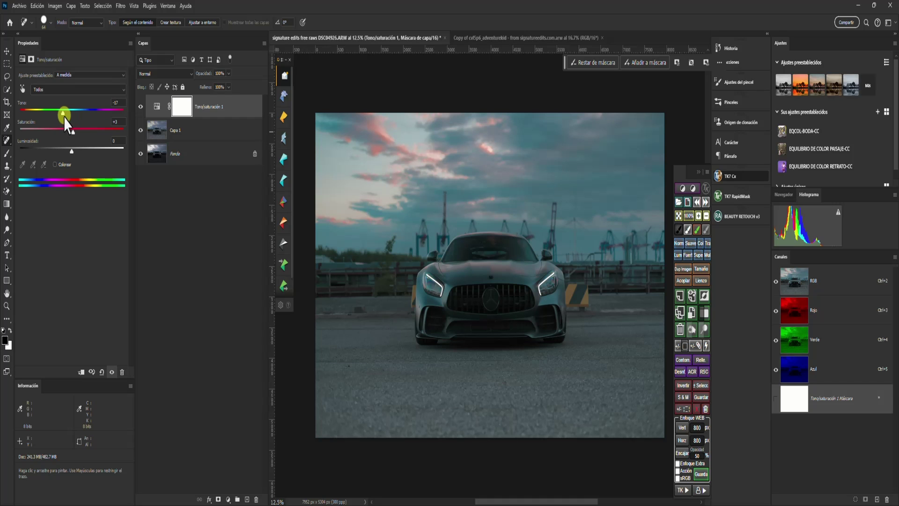
left_click_drag(64, 118, 67, 117)
Step: Add an Intensidad adjustment layer with Intensidad +40 and Saturación -10
left_click(229, 497)
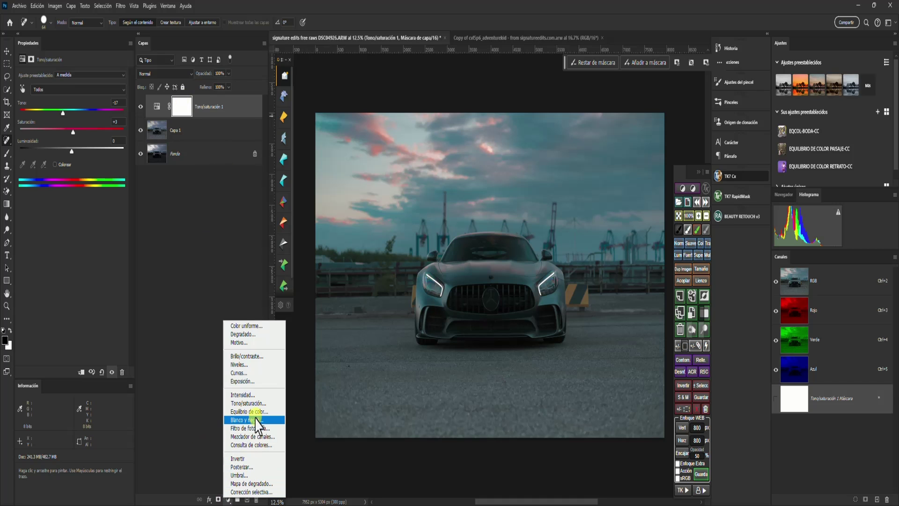
left_click(244, 395)
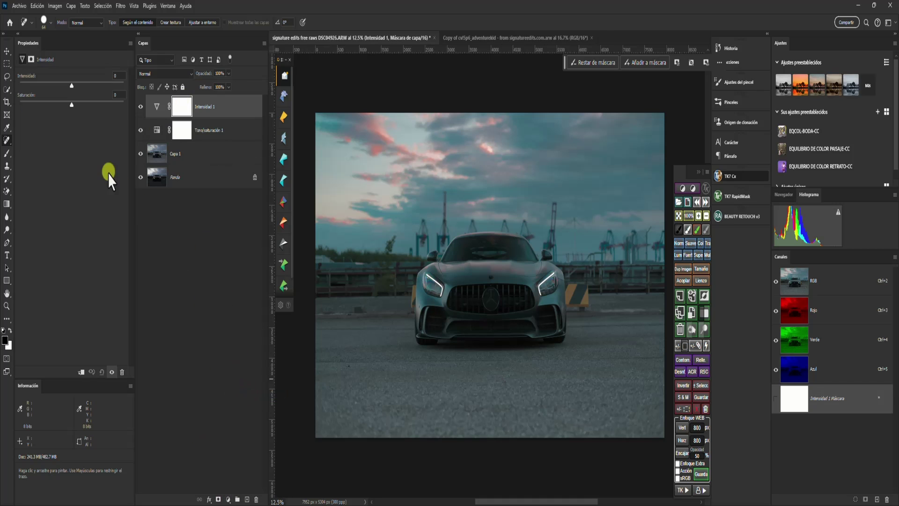
left_click_drag(78, 87, 88, 88)
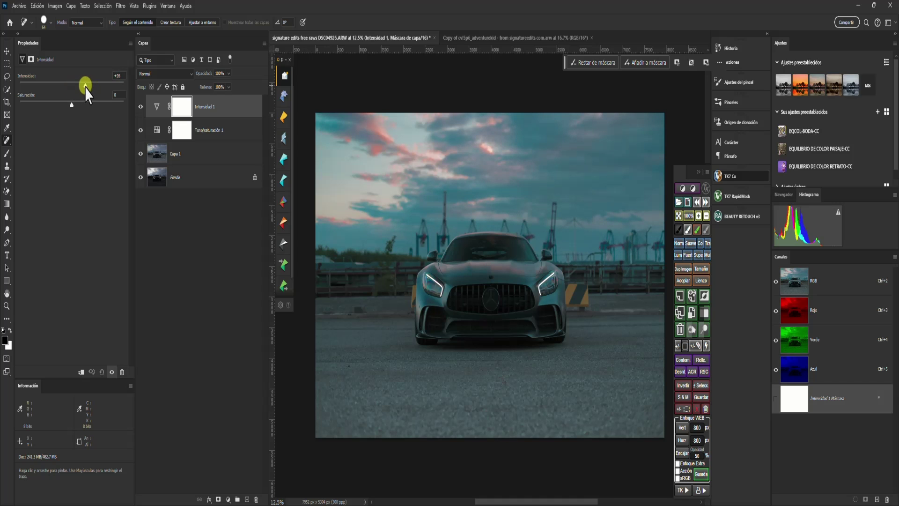
left_click_drag(88, 87, 91, 88)
left_click_drag(73, 112, 70, 114)
mouse_move(66, 107)
left_mouse_down()
mouse_move(74, 112)
mouse_move(64, 105)
left_mouse_up()
Step: Compare the photo with and without the Intensidad adjustment layer
left_click(140, 107)
left_click(141, 107)
left_click(140, 108)
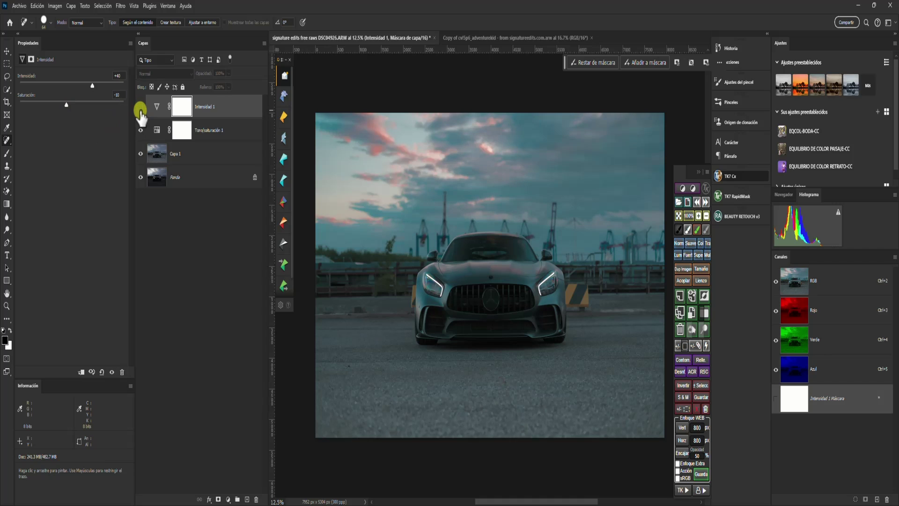
left_click(141, 108)
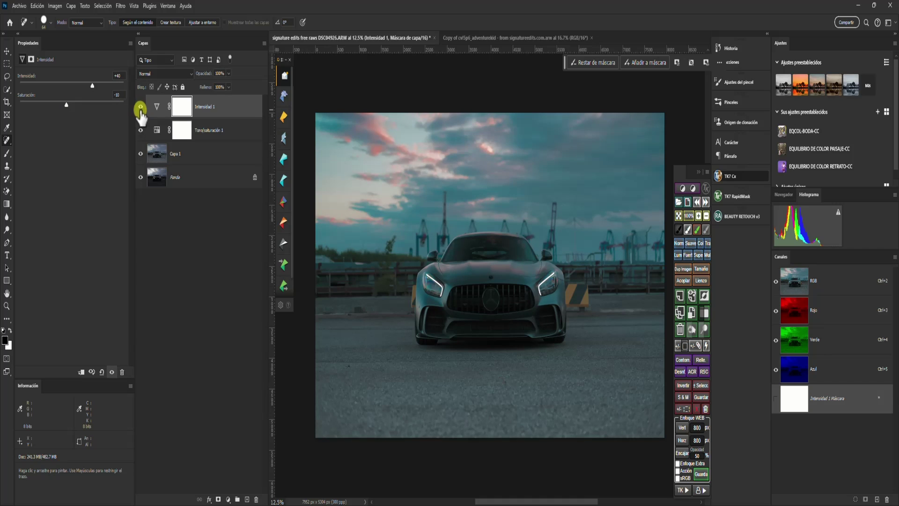
Step: Group Capa 1 with the two adjustment layers and compare the photo with and without the group
left_click(228, 158)
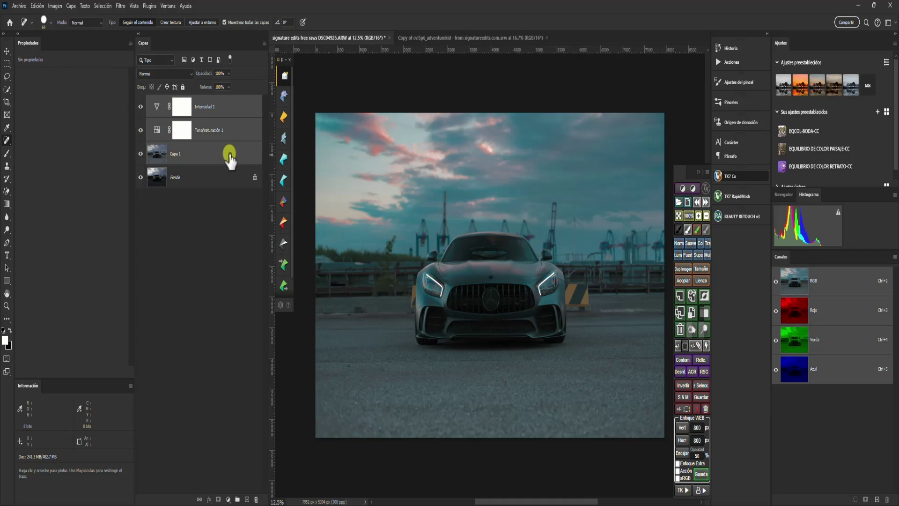
key("ctrl+g")
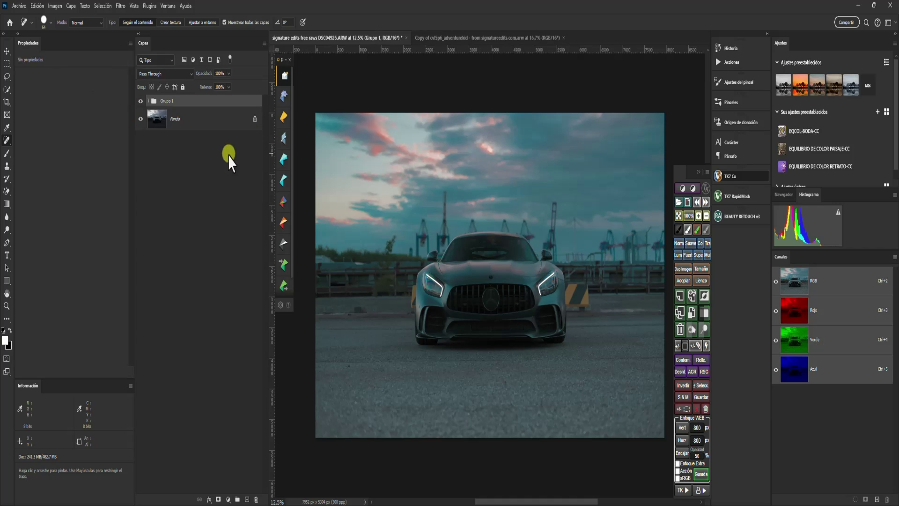
left_click(141, 101)
left_click(141, 101)
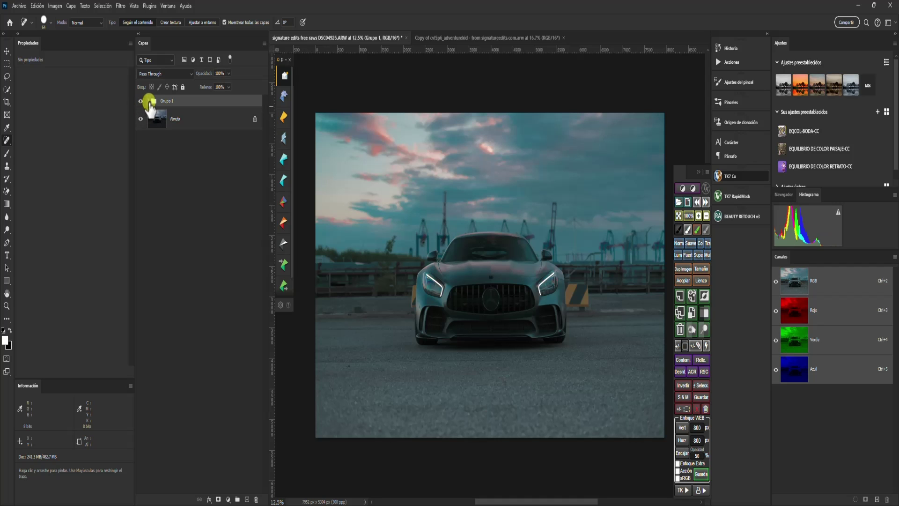
left_click(141, 101)
left_click(141, 101)
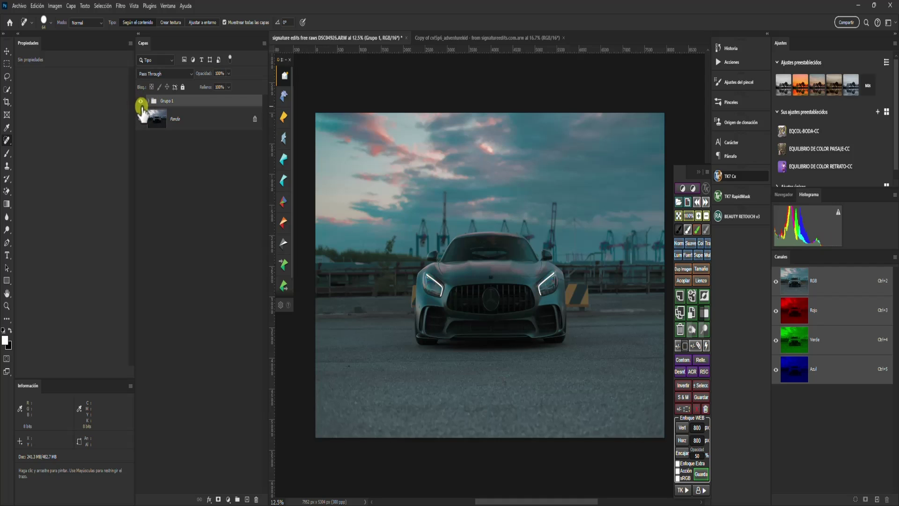
Step: Hide the Intensidad and Tono/saturación layers inside the group and compare the remaining shadow and highlight correction with the original photo
left_click(148, 102)
left_click_drag(141, 142, 142, 119)
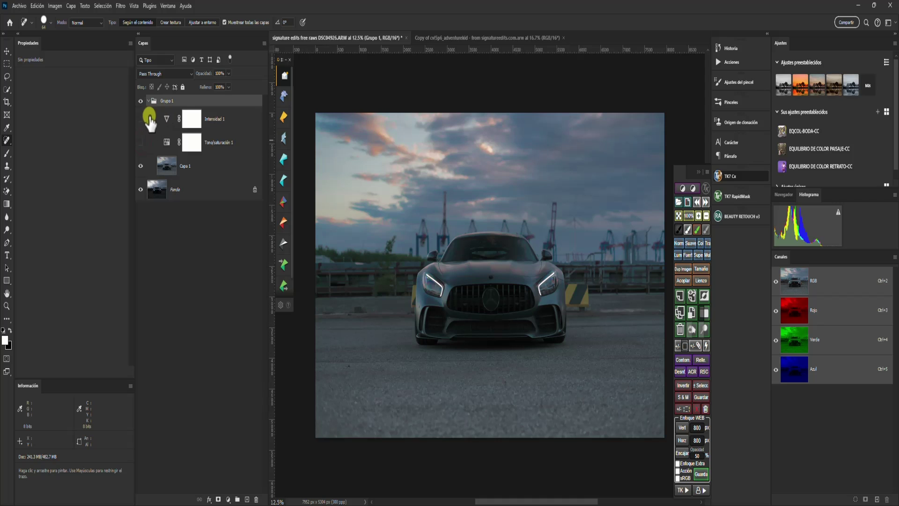
left_click(141, 101)
left_click(140, 101)
left_click(140, 101)
left_click(140, 102)
left_click(141, 102)
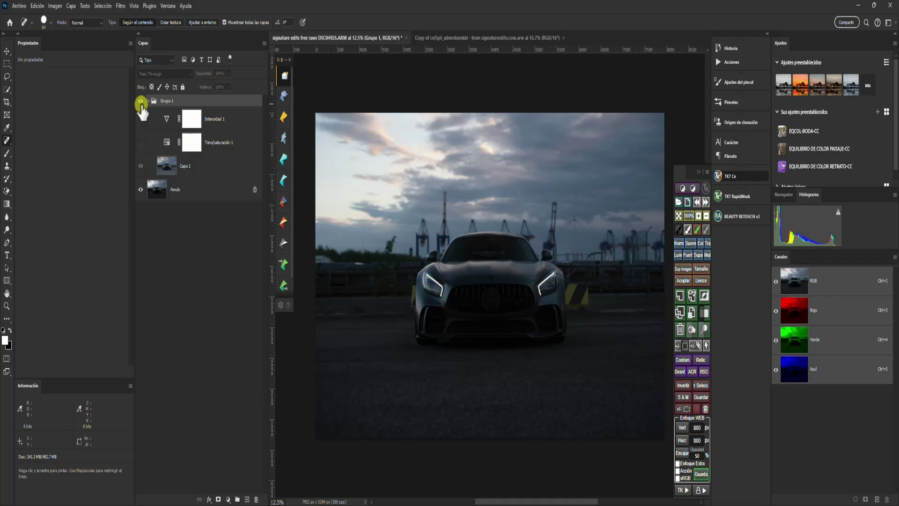
left_click(141, 102)
left_click(140, 102)
left_click(141, 102)
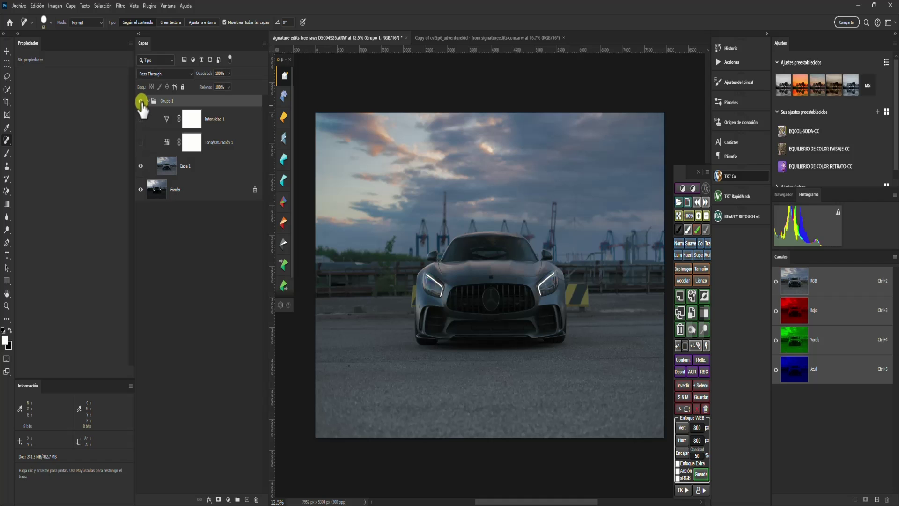
Step: Show the Intensidad and Tono/saturación layers again, compare the full edit with the original photo and collapse Grupo 1
left_click(141, 102)
left_click(141, 101)
left_click(141, 142)
left_click(140, 102)
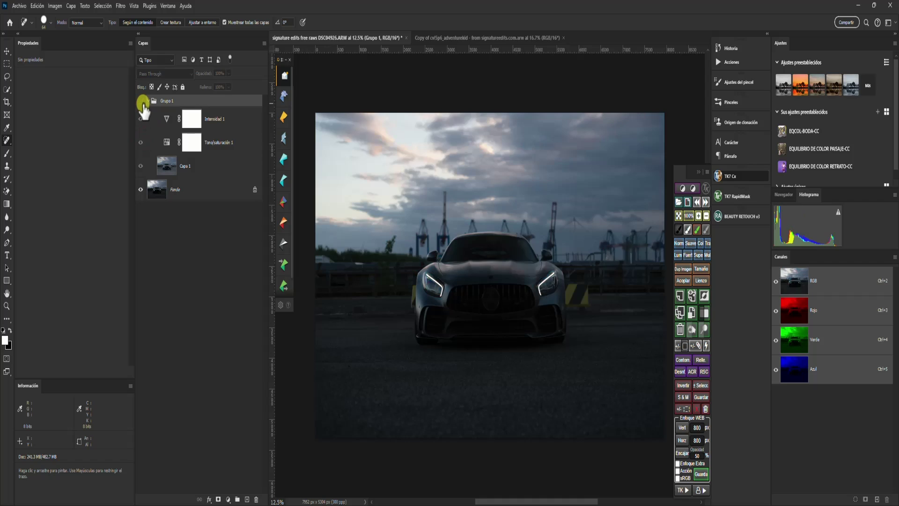
left_click(141, 102)
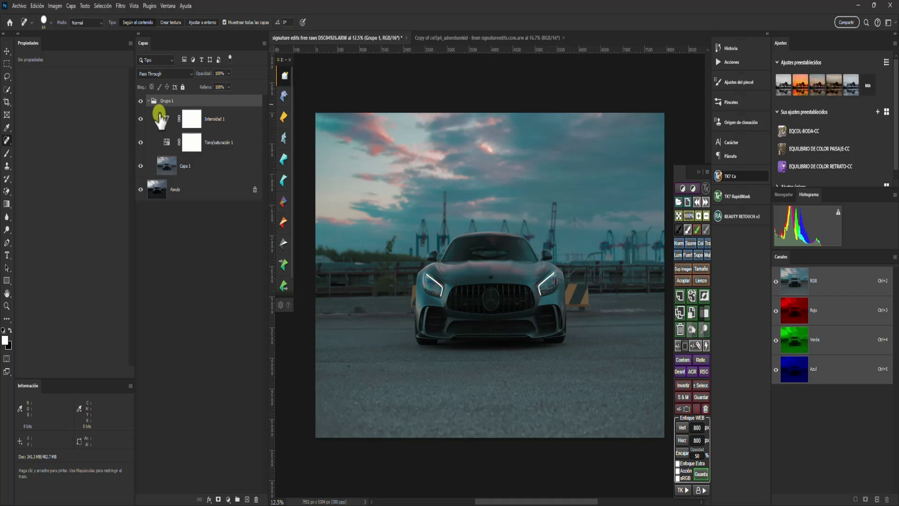
left_click(149, 100)
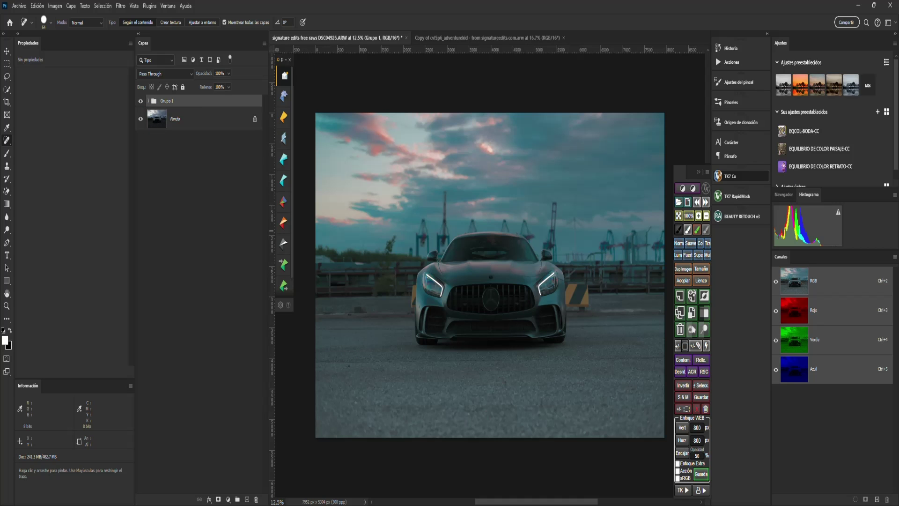
Step: Switch to the forest photo document and duplicate its Fondo layer
left_click(506, 43)
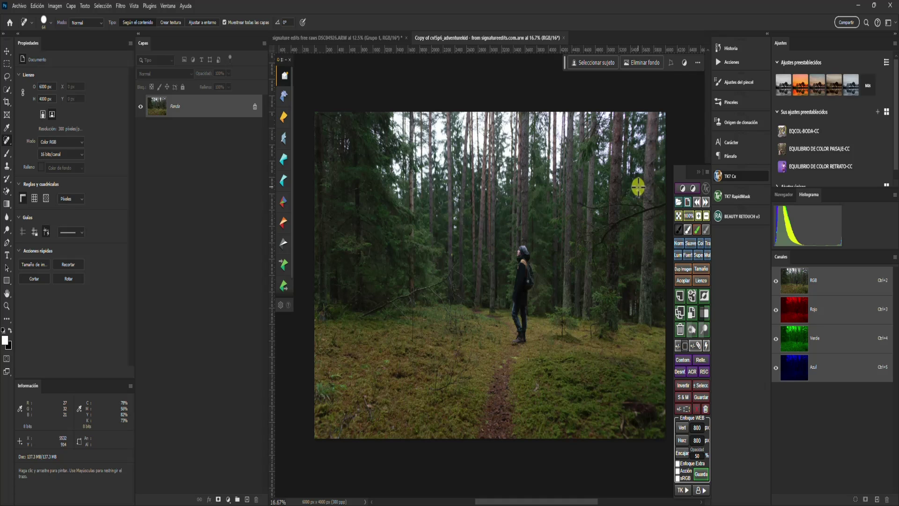
left_click(372, 37)
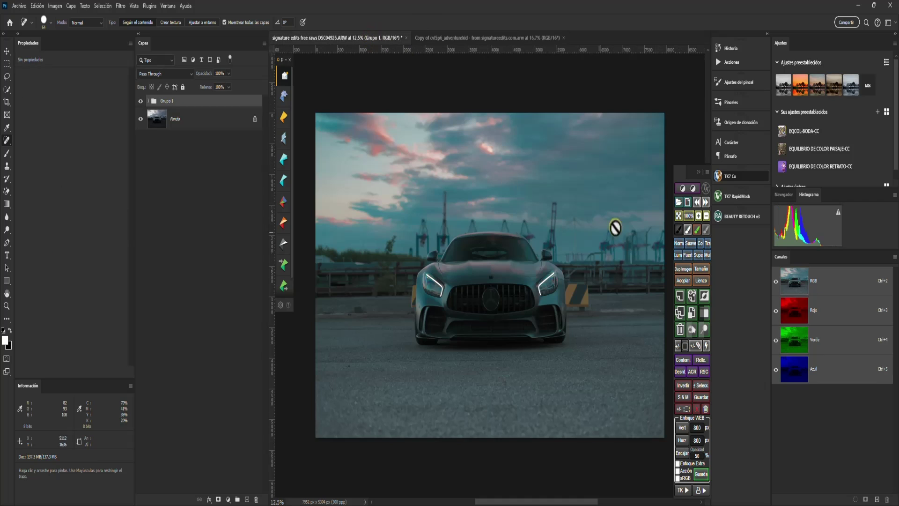
left_click(492, 38)
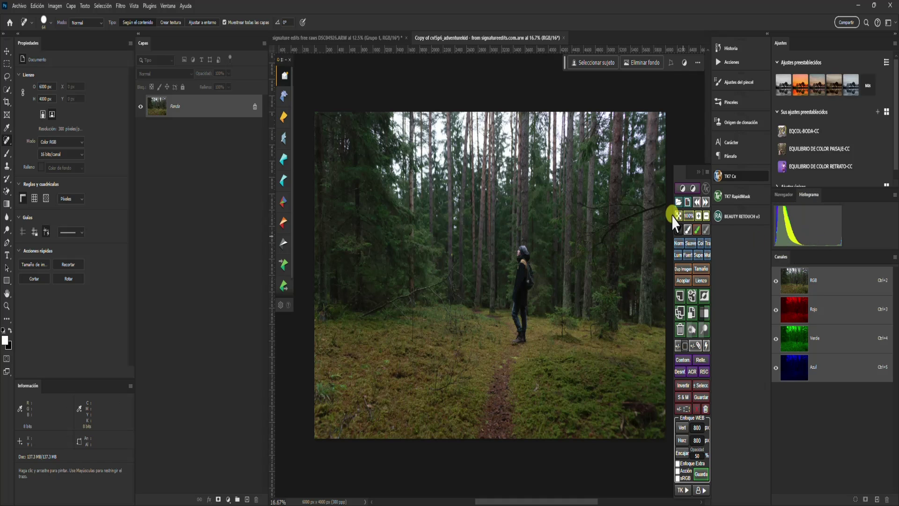
key("ctrl+j")
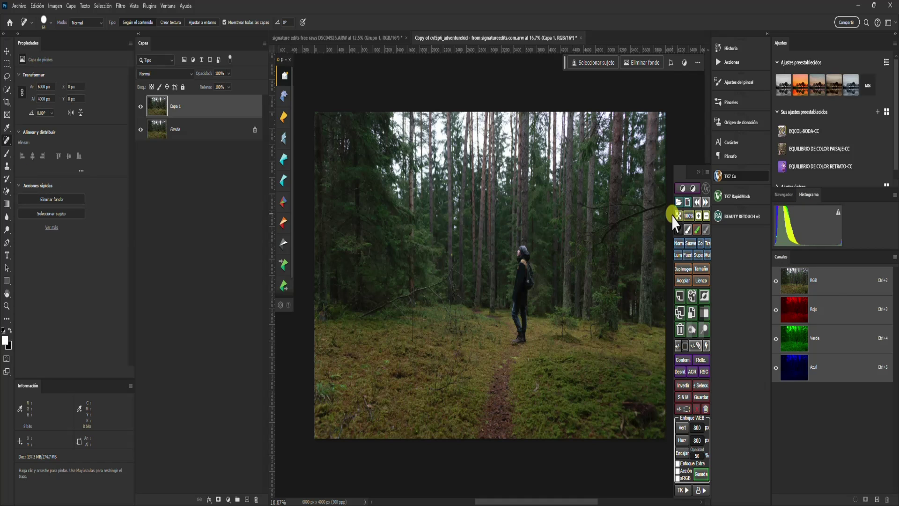
Step: Open Sombras/iluminaciones for Capa 1 and compare the forest photo with and without the default correction
left_click(56, 5)
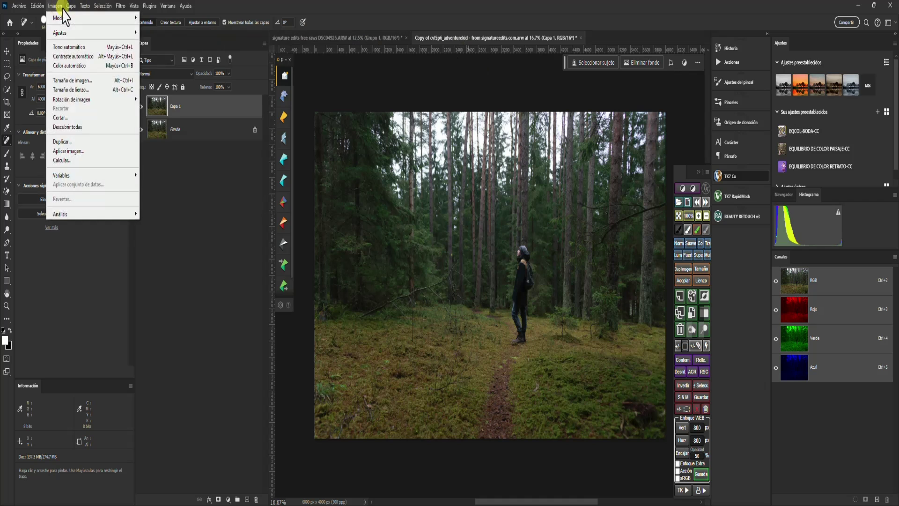
mouse_move(134, 32)
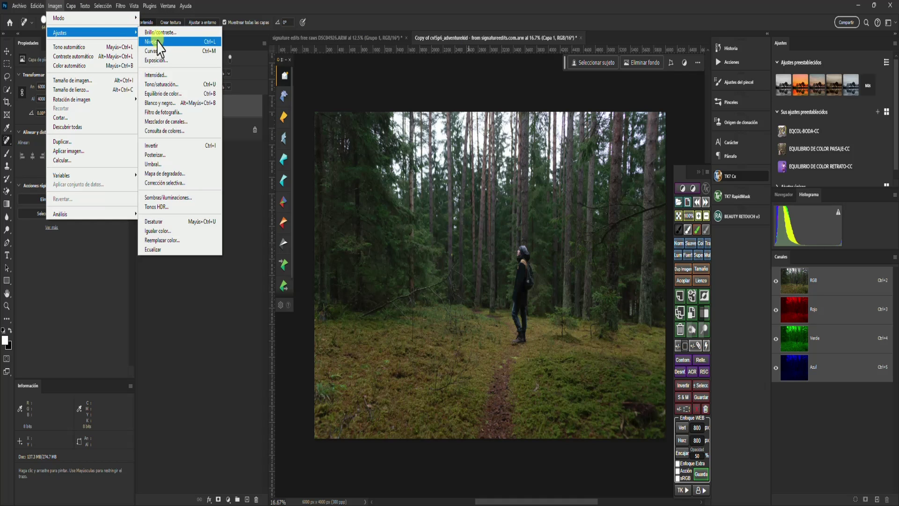
left_click(183, 198)
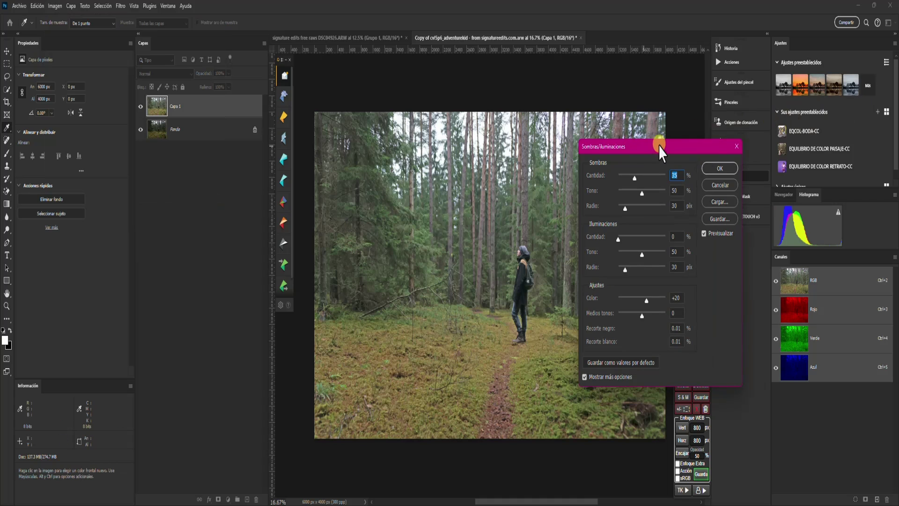
left_click_drag(661, 144, 766, 70)
left_click(805, 157)
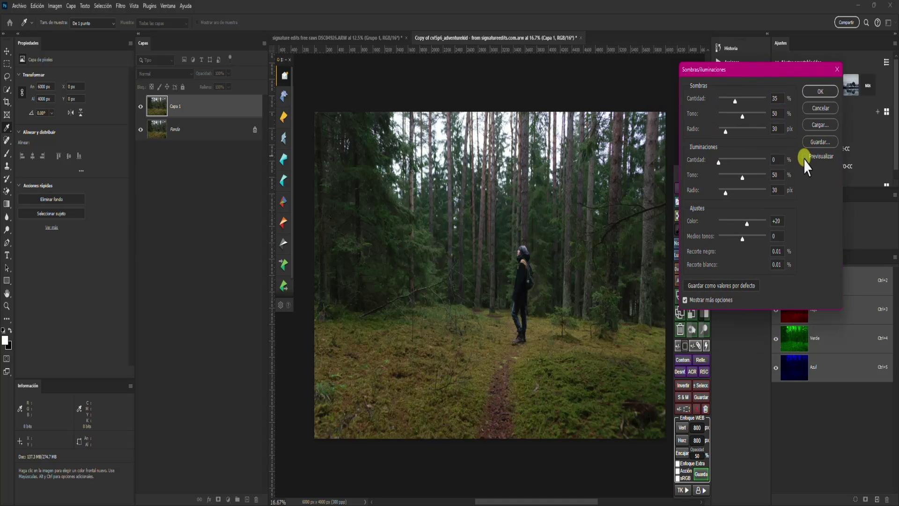
left_click(804, 157)
left_click(804, 158)
left_click(805, 157)
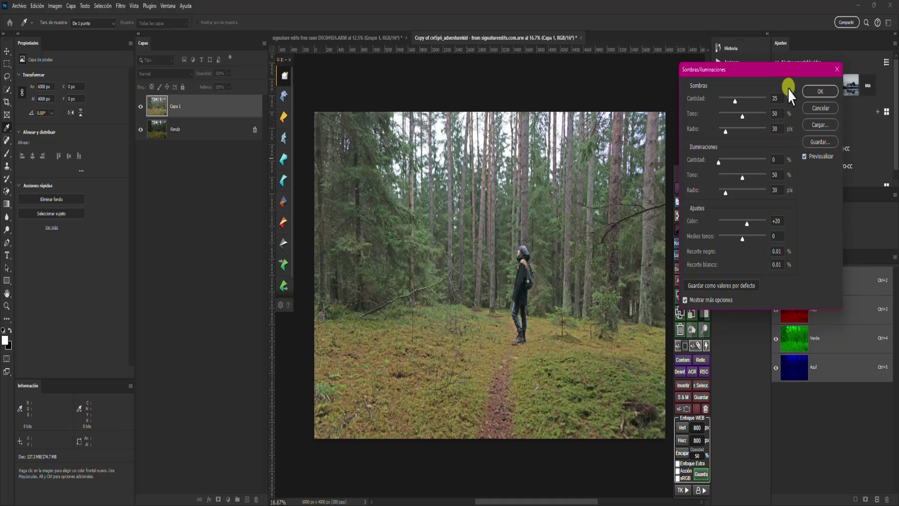
left_click_drag(787, 77, 701, 123)
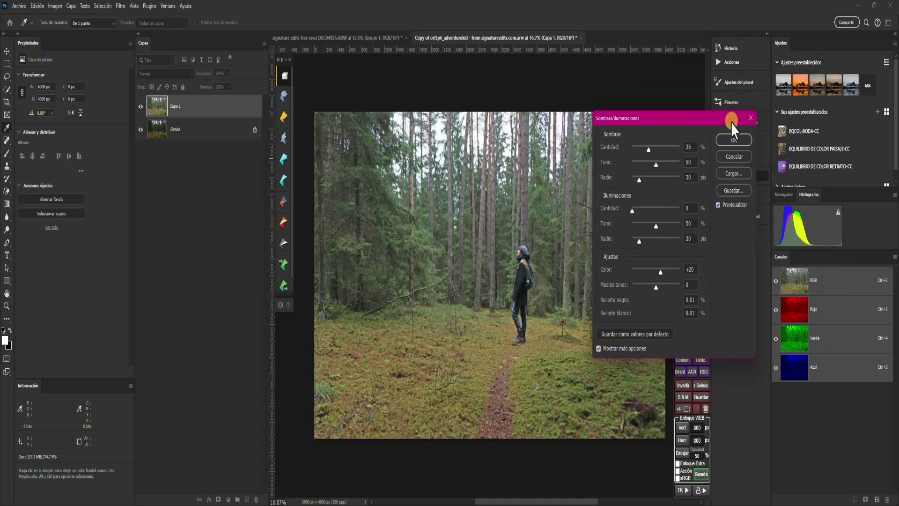
left_click_drag(729, 118, 812, 80)
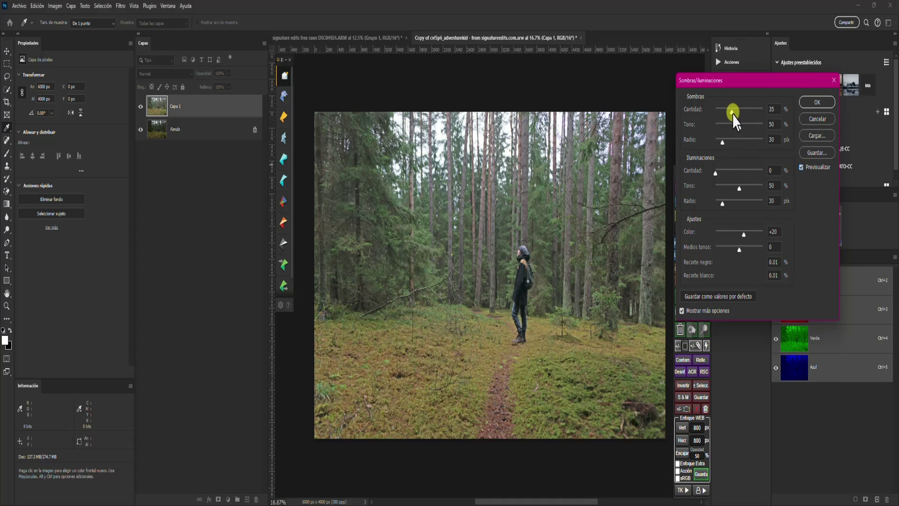
Step: Set Cantidad to 100%, Radio to 2500 pix and Tono to 0% for both Sombras and Iluminaciones
left_click_drag(733, 113, 763, 112)
left_click_drag(732, 141, 774, 141)
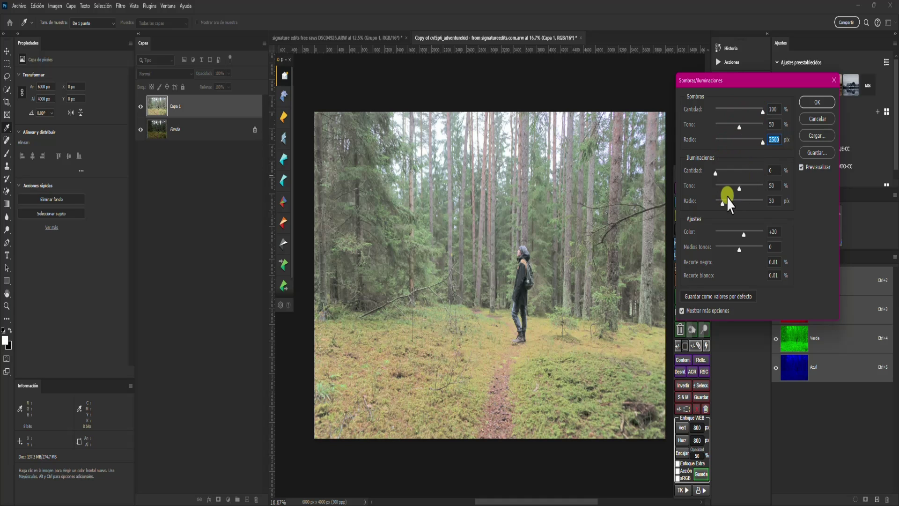
left_click_drag(717, 175, 773, 175)
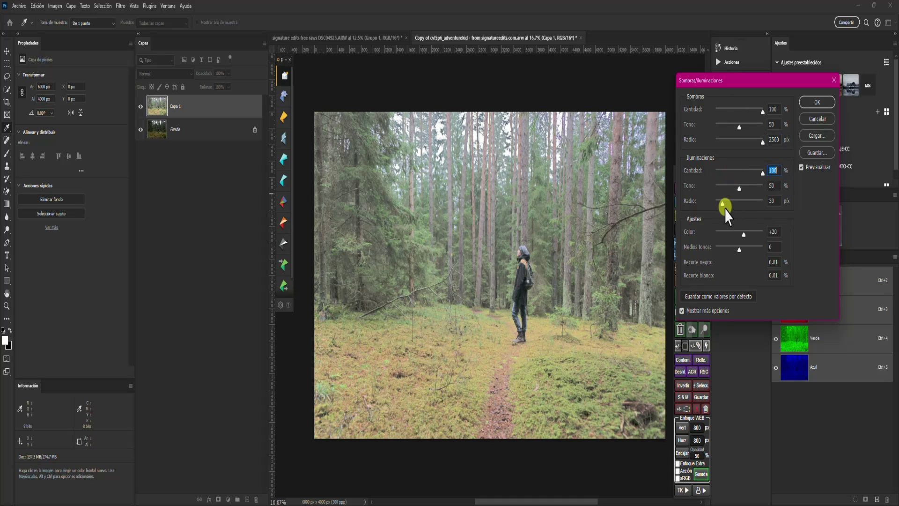
left_click_drag(724, 203, 778, 202)
left_click_drag(739, 126, 710, 125)
left_click_drag(738, 186, 710, 187)
Step: Set Color to +30 and Medios tonos to -7, and compare the preview with the original
mouse_move(743, 234)
left_mouse_down()
mouse_move(732, 234)
mouse_move(763, 234)
mouse_move(726, 234)
mouse_move(745, 234)
left_mouse_up()
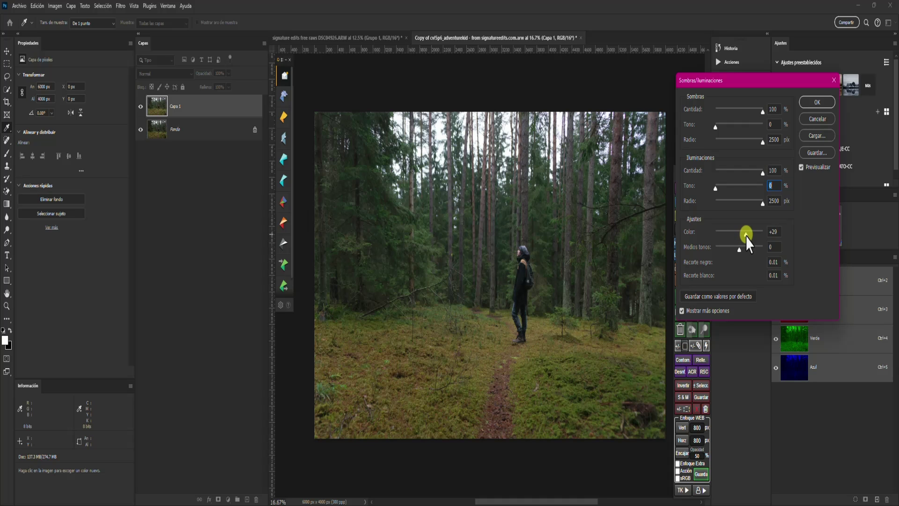
left_click(747, 236)
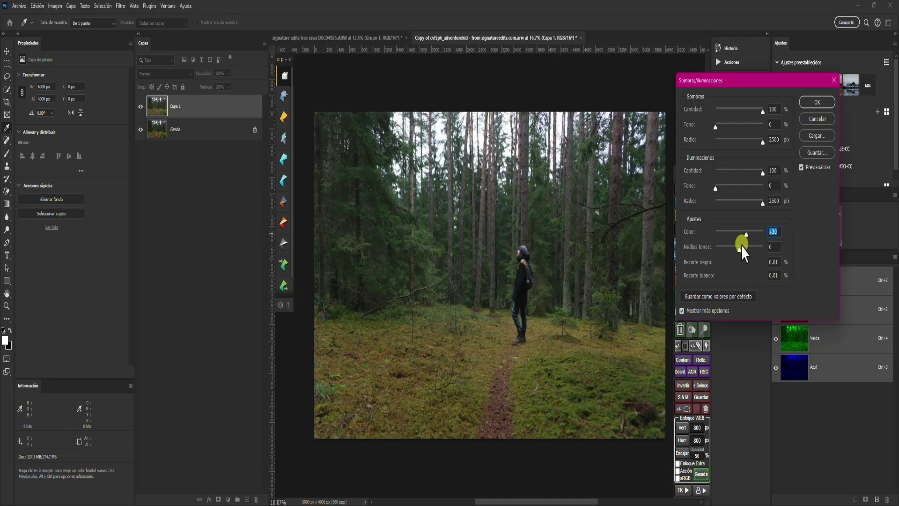
left_click_drag(740, 252, 738, 262)
left_click(801, 167)
left_click(801, 167)
left_click(801, 167)
left_click(801, 167)
Step: Set Tono to 7% for Sombras and 85% for Iluminaciones, compare with the original and apply the correction
left_click_drag(716, 132, 716, 133)
left_click_drag(715, 188, 753, 198)
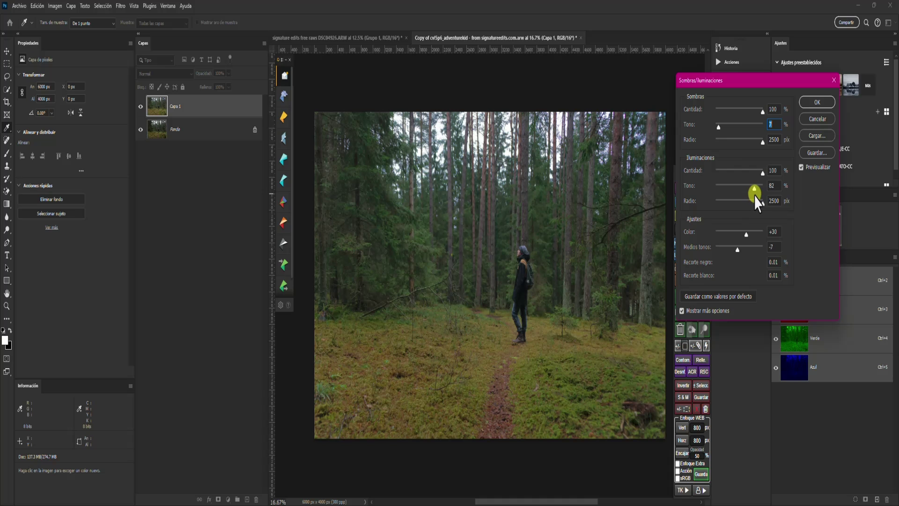
left_click_drag(757, 201, 757, 200)
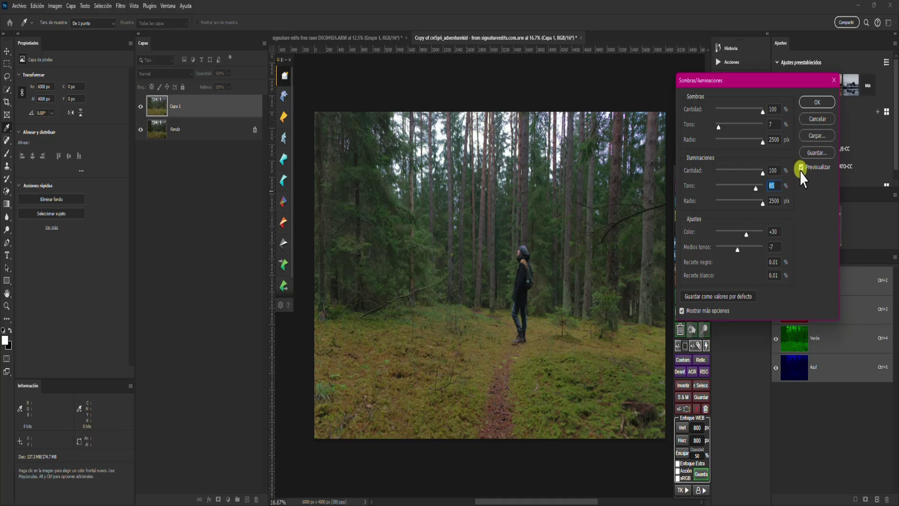
left_click(801, 167)
left_click(801, 167)
left_click_drag(806, 81, 765, 105)
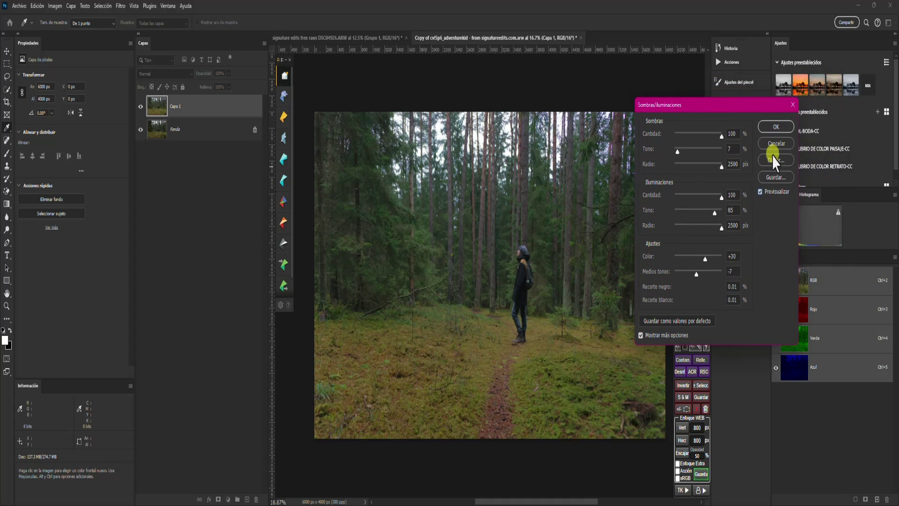
left_click(760, 190)
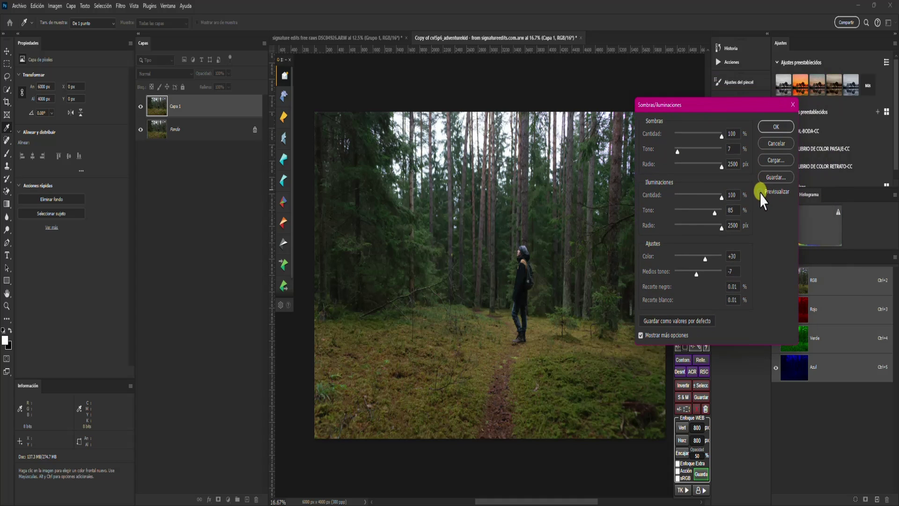
left_click(760, 191)
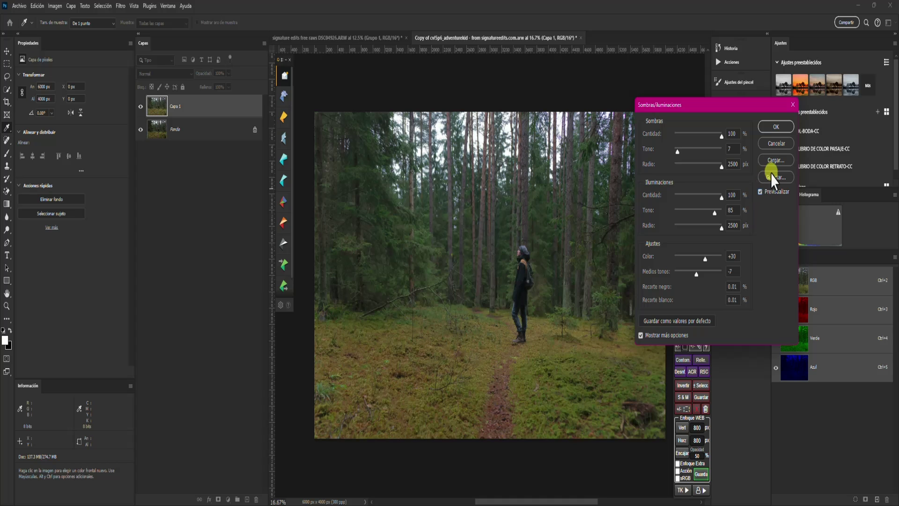
left_click(783, 127)
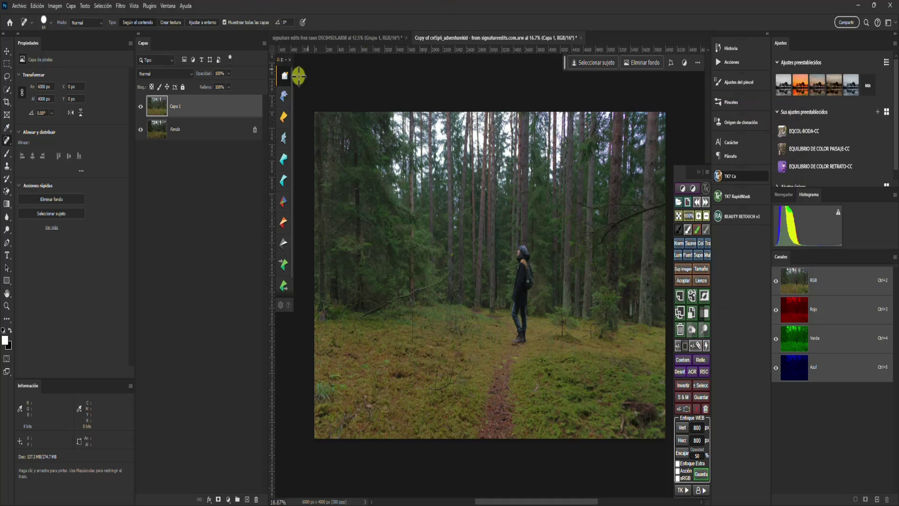
Step: Add a Tono/saturación adjustment layer with Tono -17 and Saturación +3
left_click(228, 499)
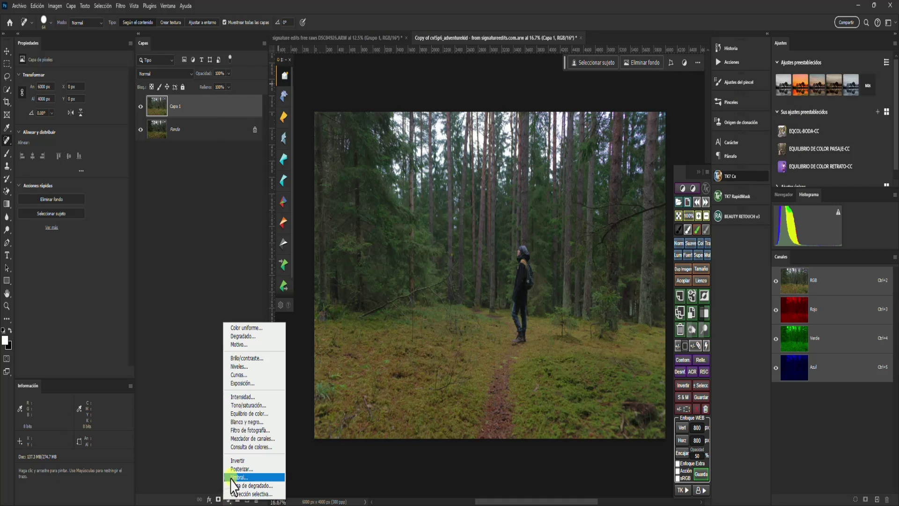
left_click(257, 406)
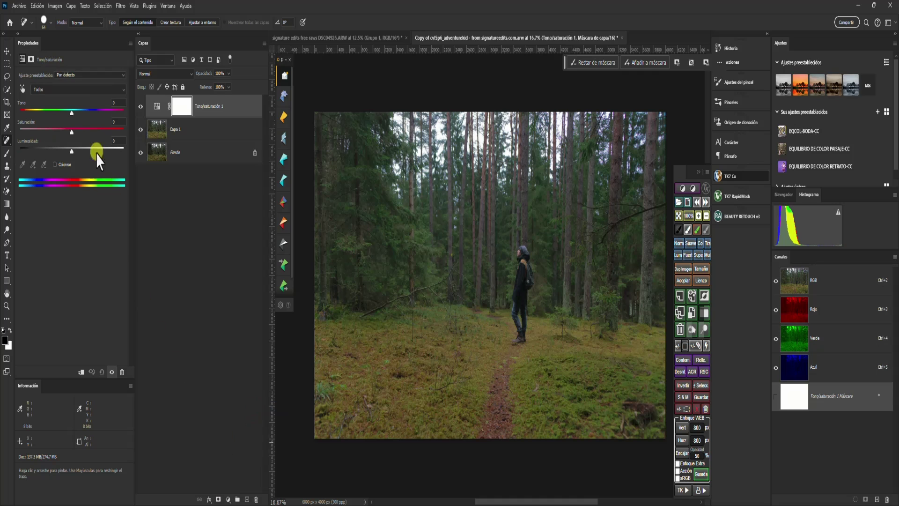
left_click_drag(72, 114, 66, 114)
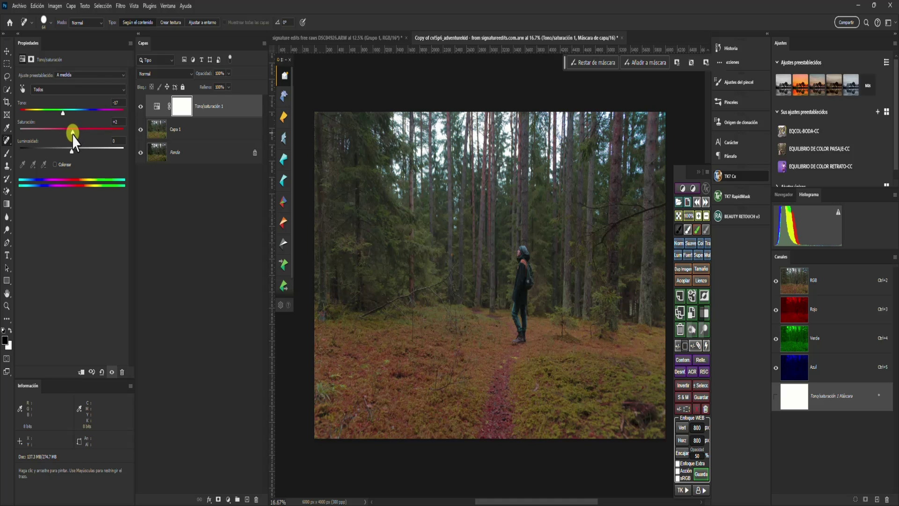
Step: Compare the forest photo with and without the Tono/saturación adjustment layer
left_click(141, 107)
left_click(140, 107)
left_click(140, 108)
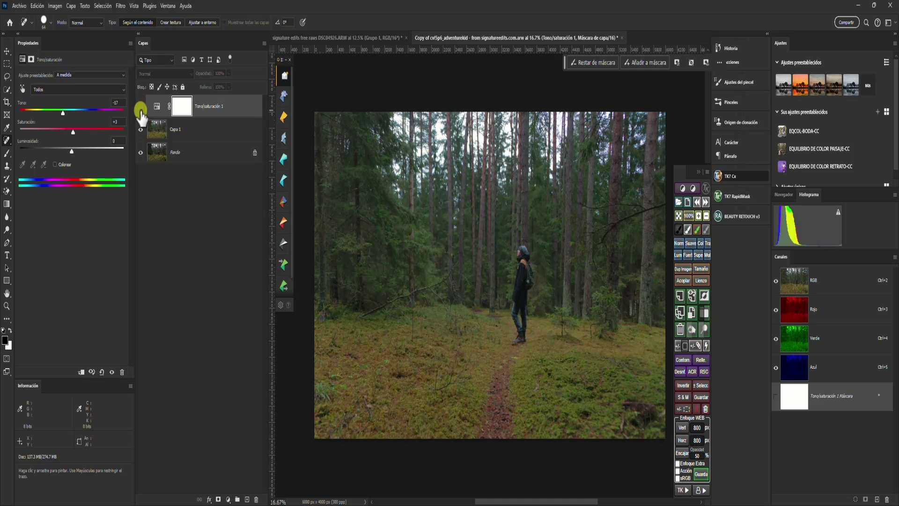
left_click(141, 110)
left_click(140, 109)
left_click(141, 109)
left_click(141, 109)
left_click(140, 110)
left_click(141, 109)
left_click(140, 109)
left_click(141, 109)
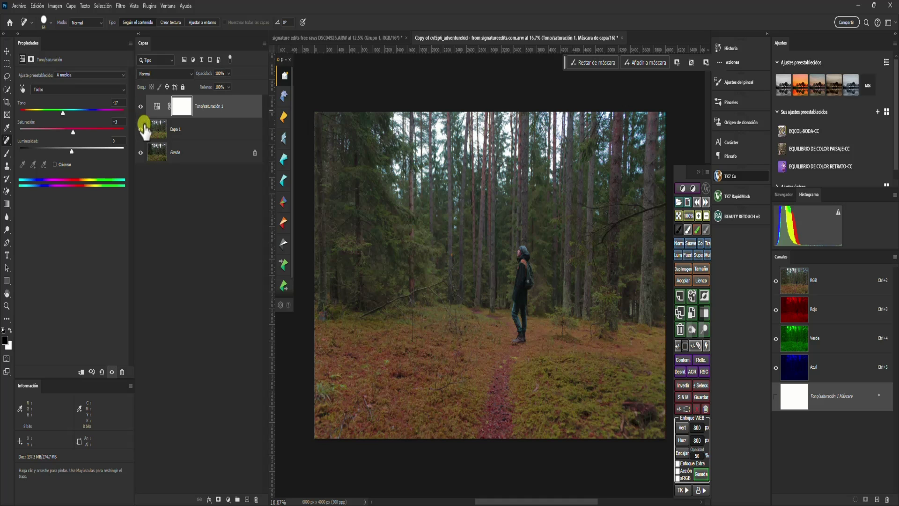
Step: Add an Intensidad adjustment layer with Intensidad +40 and slightly reduced Saturación
left_click(228, 499)
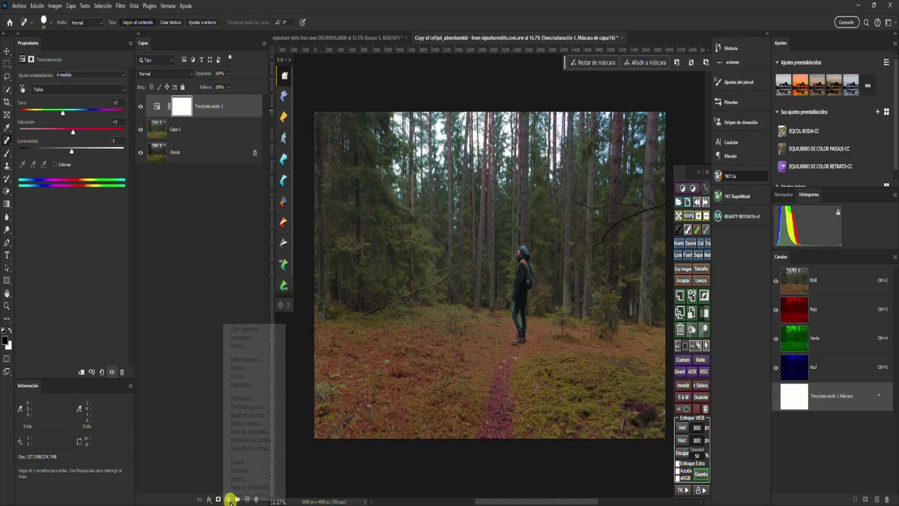
left_click(253, 398)
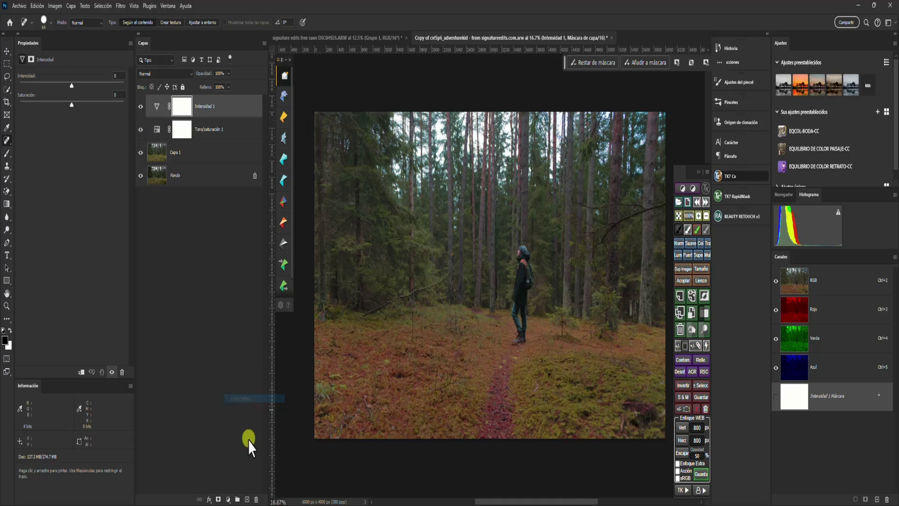
left_click_drag(71, 85, 90, 84)
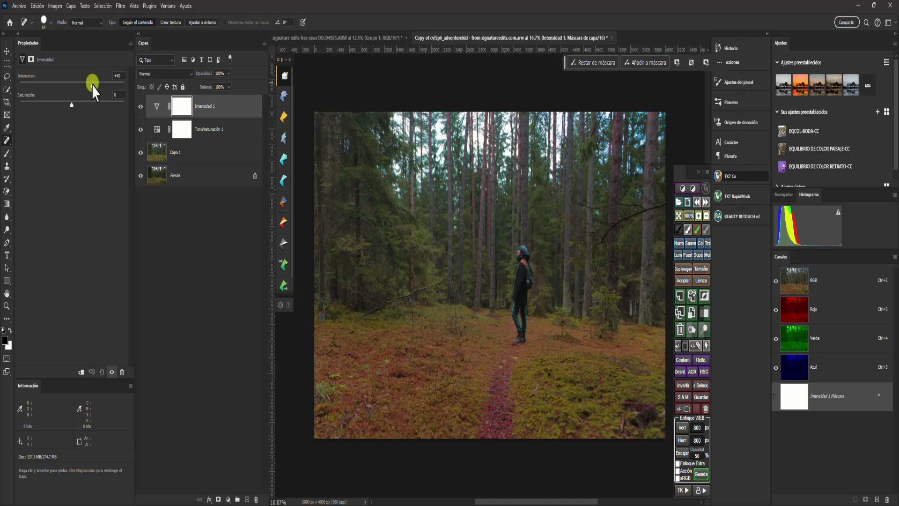
left_click_drag(92, 86, 65, 105)
Step: Compare the forest photo with and without the Intensidad adjustment layer
left_click(140, 107)
left_click(141, 107)
left_click(141, 107)
left_click(140, 107)
left_click(140, 107)
left_click(140, 107)
left_click(140, 106)
left_click(140, 107)
Step: Group the Intensidad and Tono/saturación layers, hide the group and compare the photo with and without Capa 1
left_click(228, 137, "shift")
key("ctrl+g")
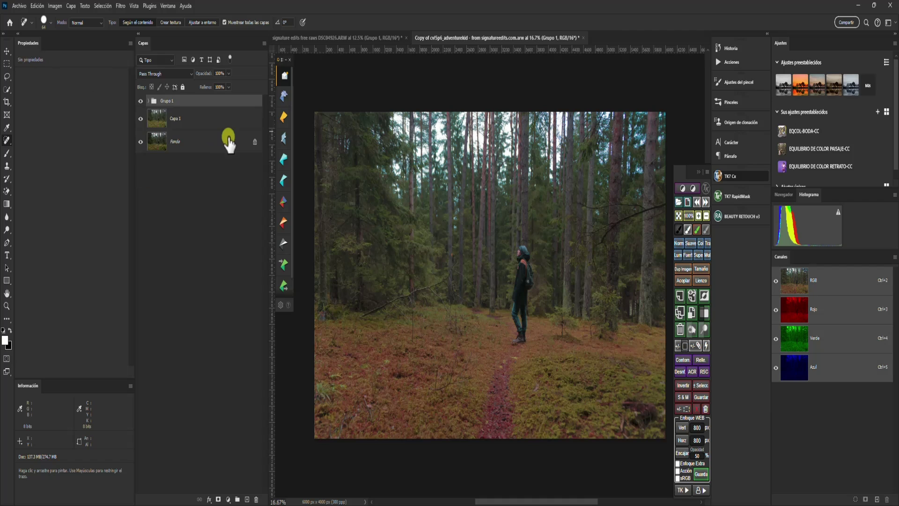
left_click(141, 101)
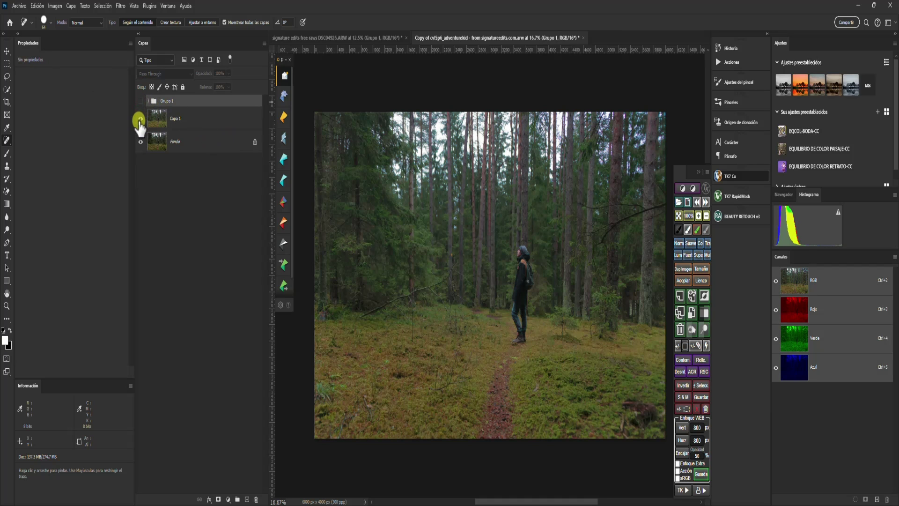
left_click(140, 119)
left_click(140, 120)
left_click(141, 120)
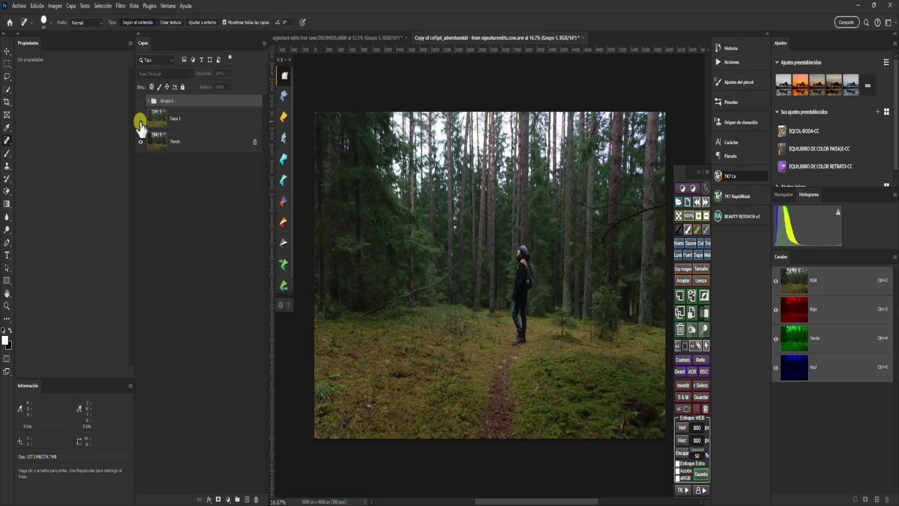
Step: Compare the forest photo with and without Capa 1, leave that layer visible and show Grupo 1 again
left_click(141, 120)
left_click(141, 121)
left_click(140, 120)
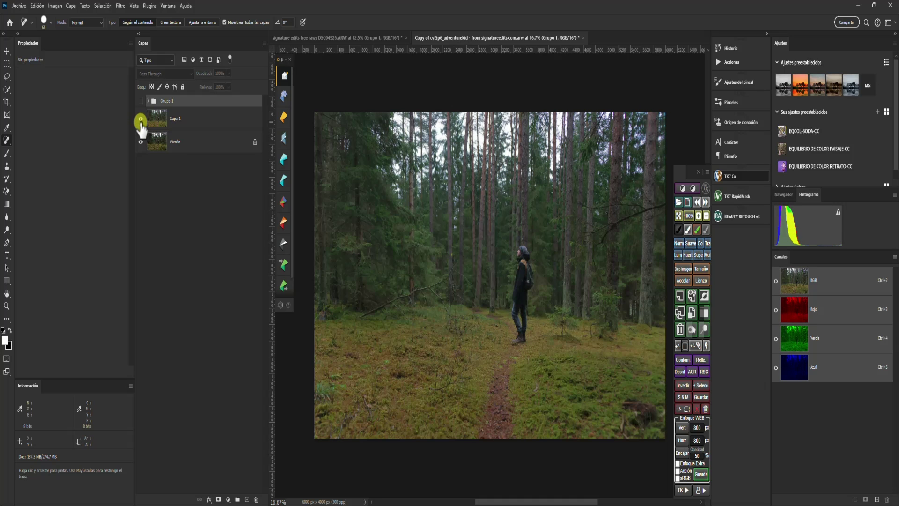
left_click(140, 121)
left_click(140, 121)
left_click(140, 101)
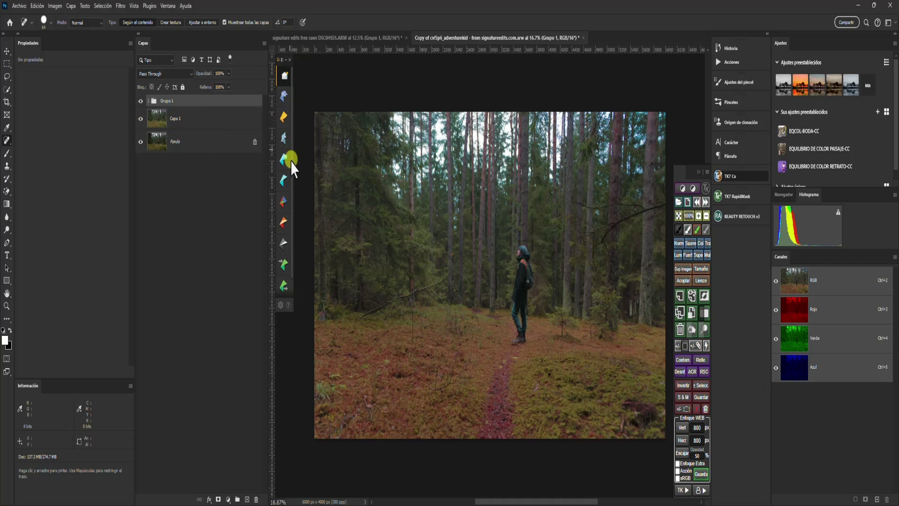
Step: Group Capa 1 together with Grupo 1 and compare the forest photo with and without the new group
left_click(223, 124, "shift")
key("ctrl+g")
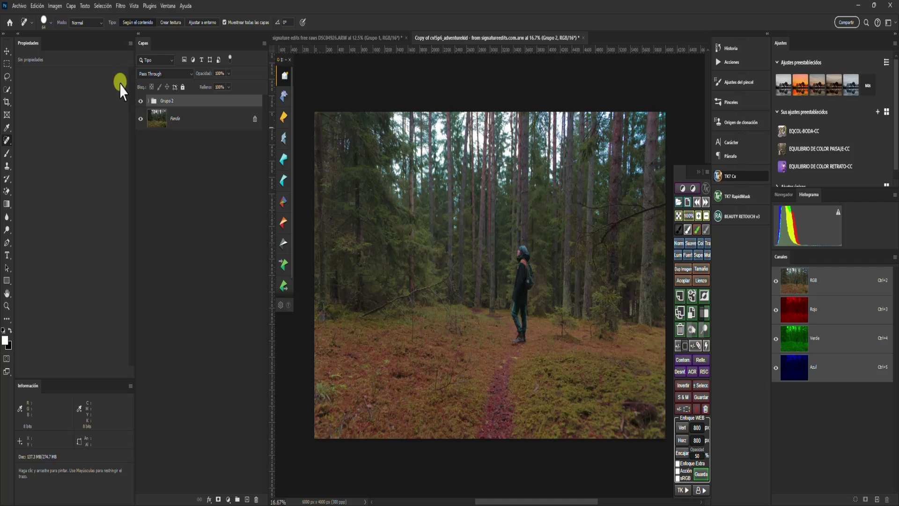
left_click(141, 101)
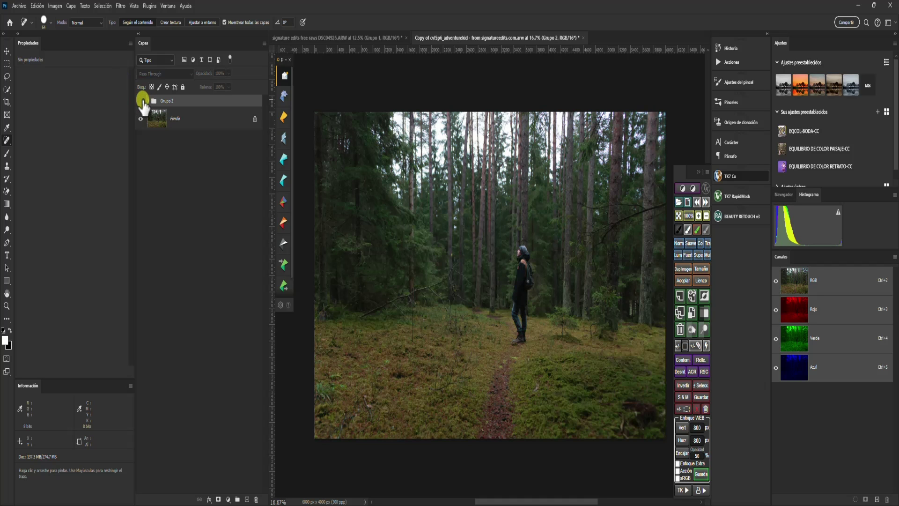
left_click(141, 101)
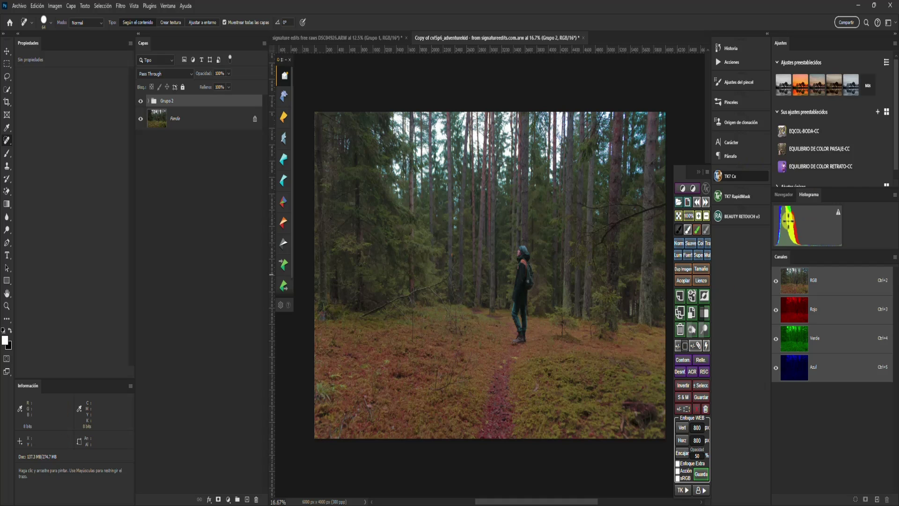
Step: Refresh the histogram from uncached data and compare the original forest photo with the full edit in Grupo 2
left_click(838, 211)
left_click(141, 99)
left_click(140, 100)
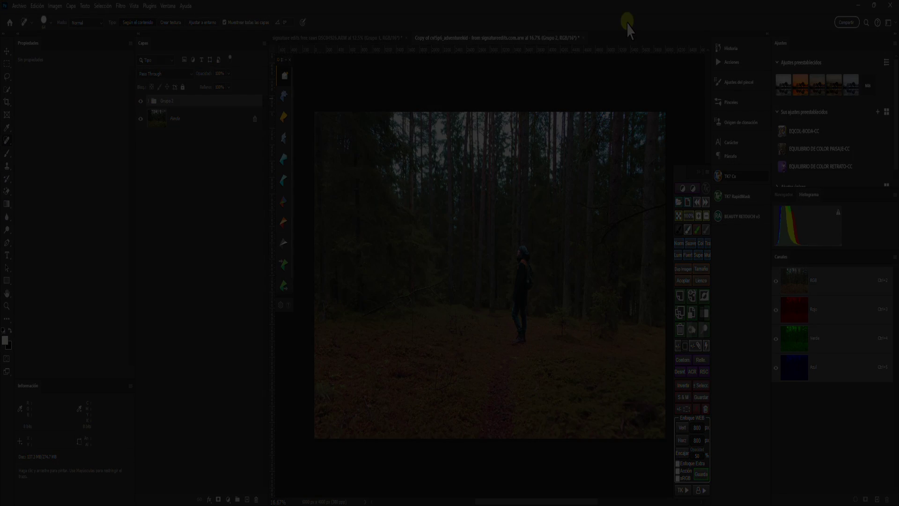